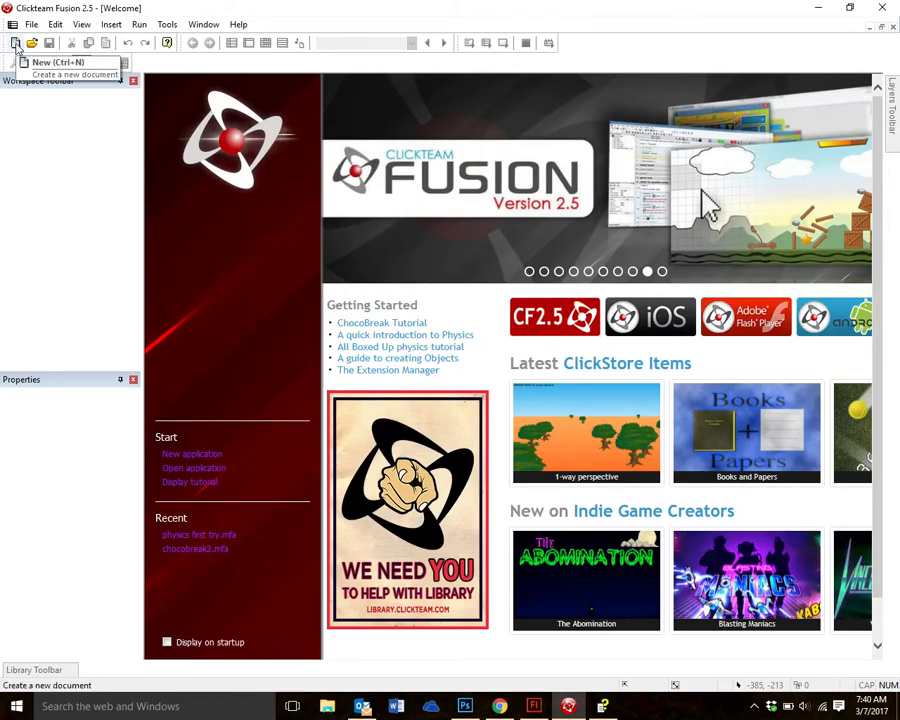
Create a new application and open its Frame 1 for editing
{"action": "left_click", "coordinate": [15, 43]}
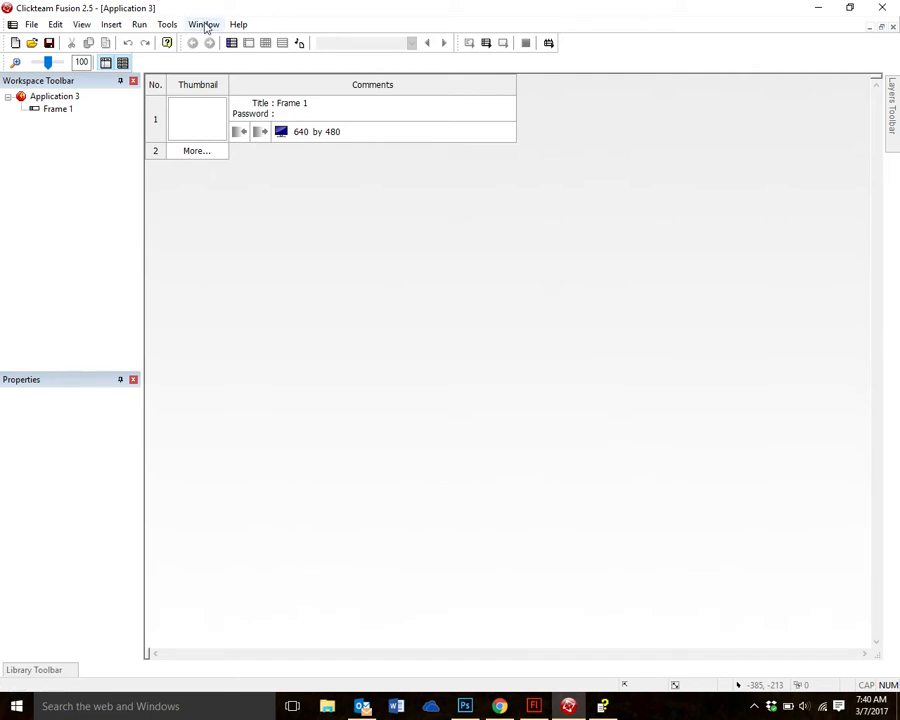
{"action": "left_click", "coordinate": [82, 24]}
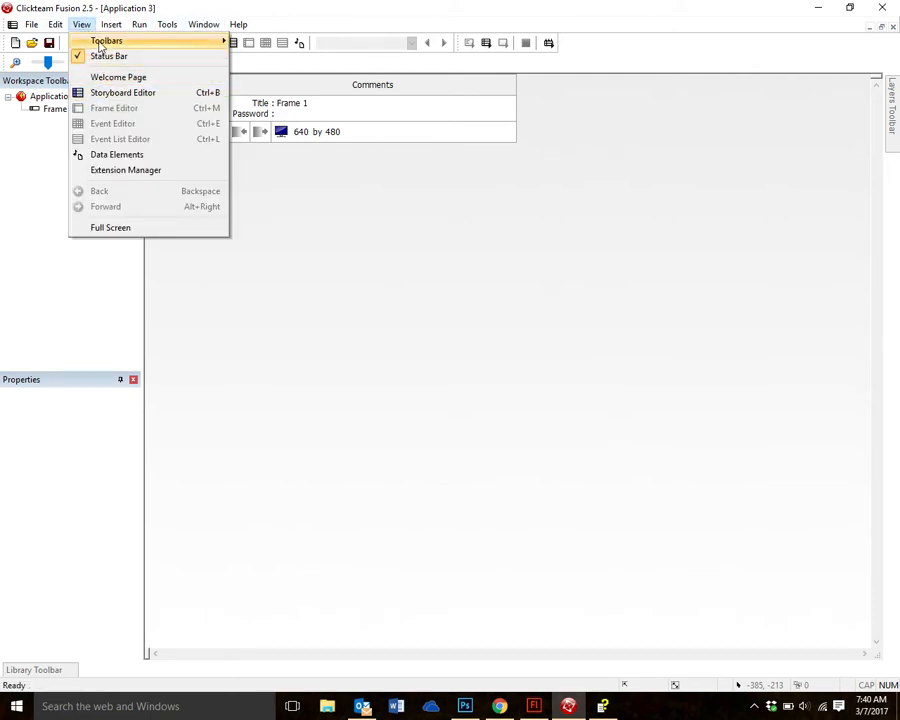
{"action": "mouse_move", "coordinate": [101, 45]}
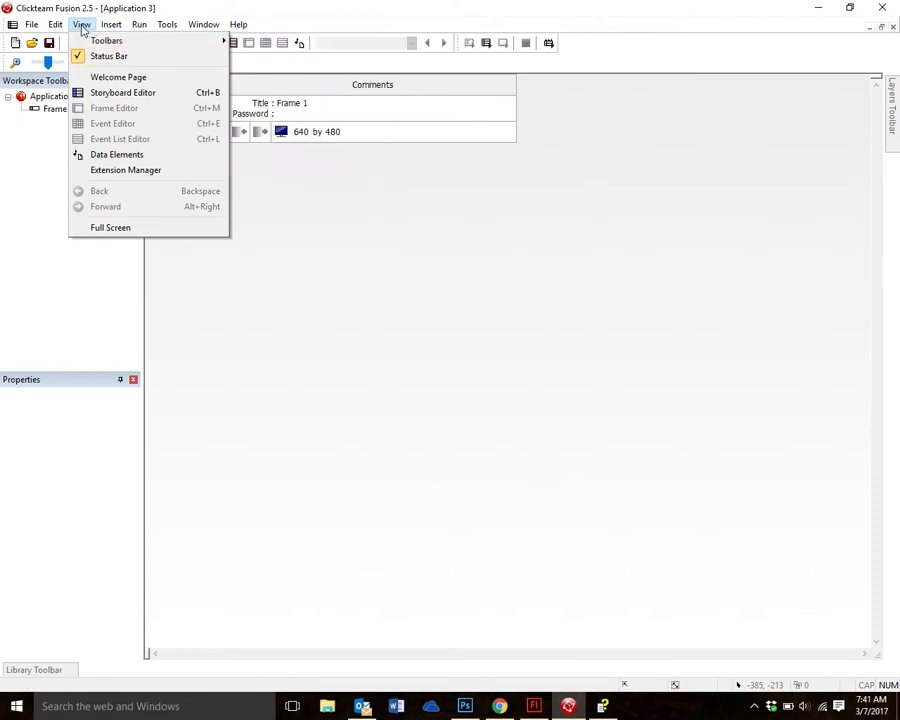
{"action": "left_click", "coordinate": [81, 24]}
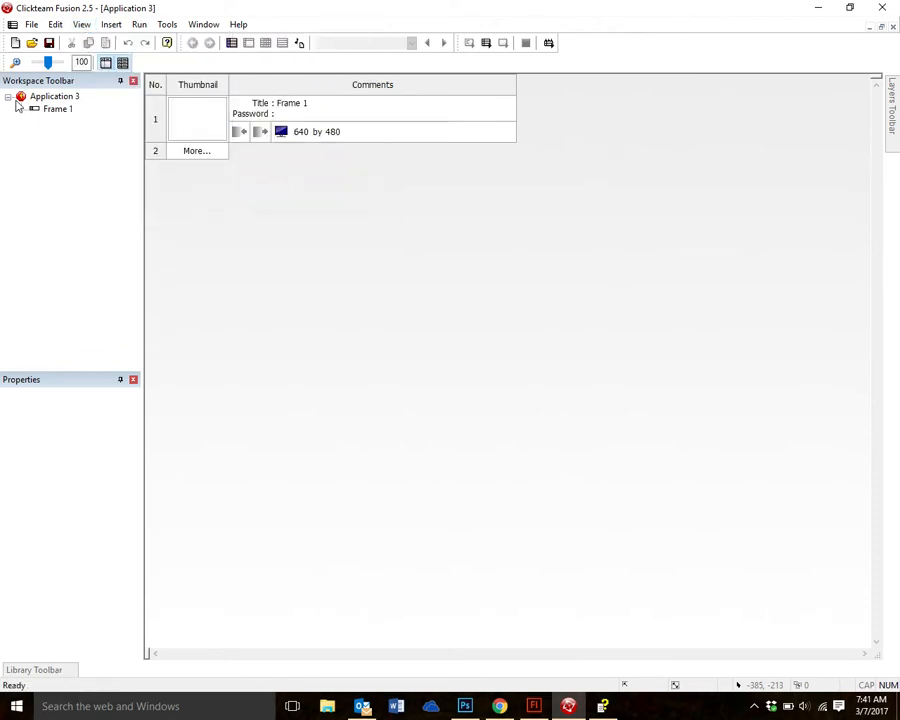
{"action": "double_click", "coordinate": [206, 124]}
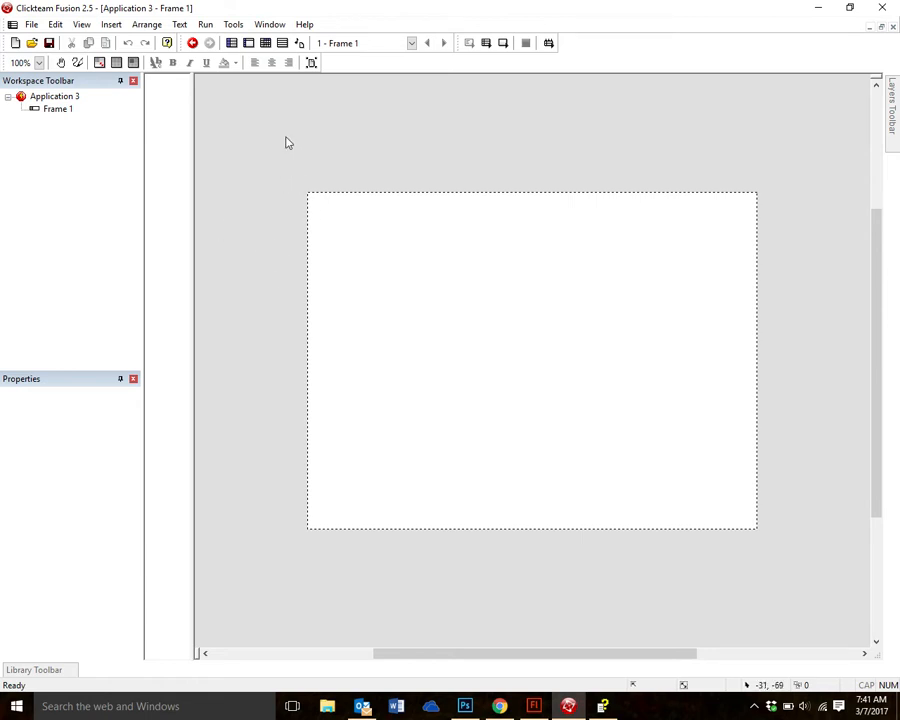
Insert a Physics - Engine object from the Physics category, placing it outside the frame's left edge
{"action": "left_click", "coordinate": [113, 27]}
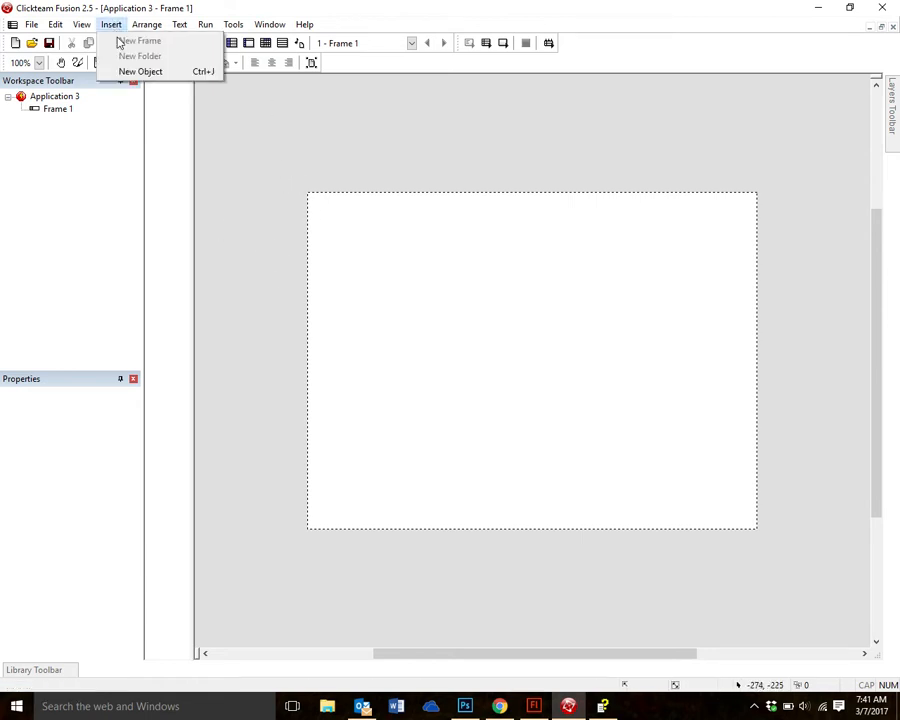
{"action": "left_click", "coordinate": [148, 72]}
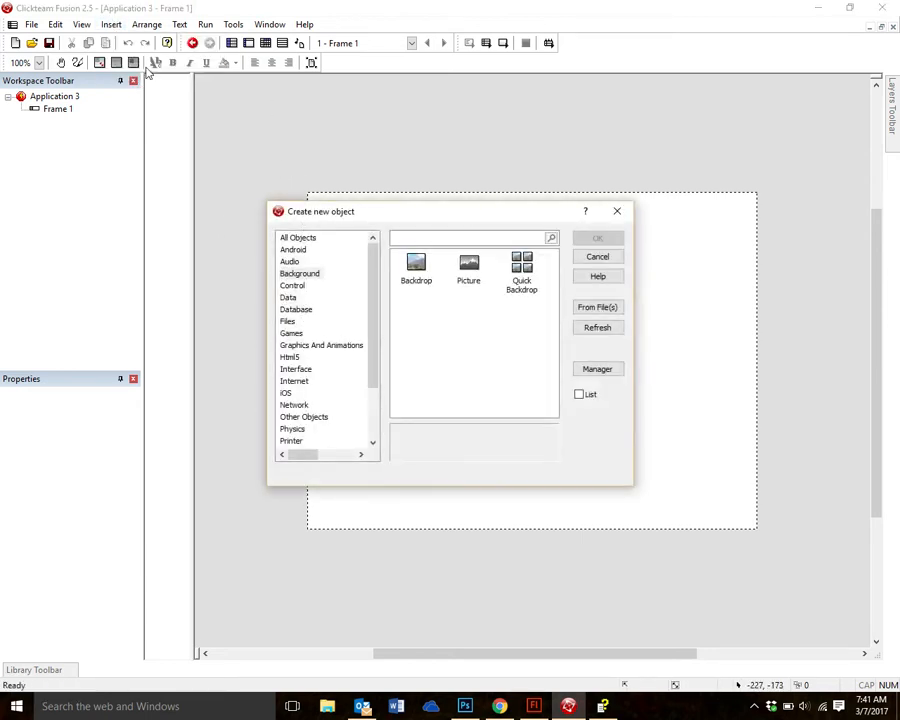
{"action": "left_click", "coordinate": [293, 429]}
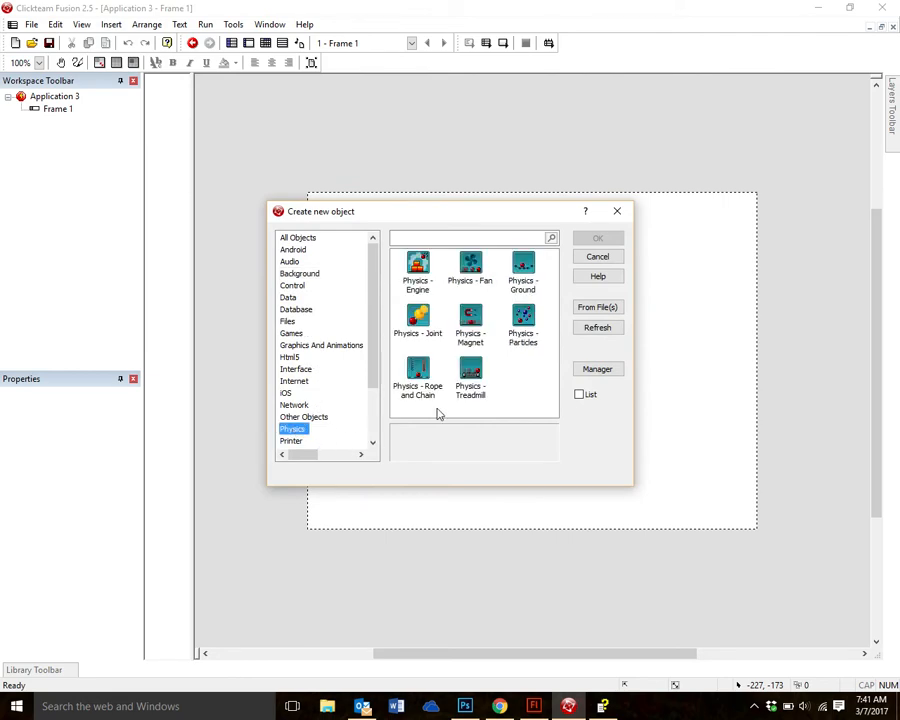
{"action": "left_click", "coordinate": [418, 266]}
{"action": "left_click", "coordinate": [600, 239]}
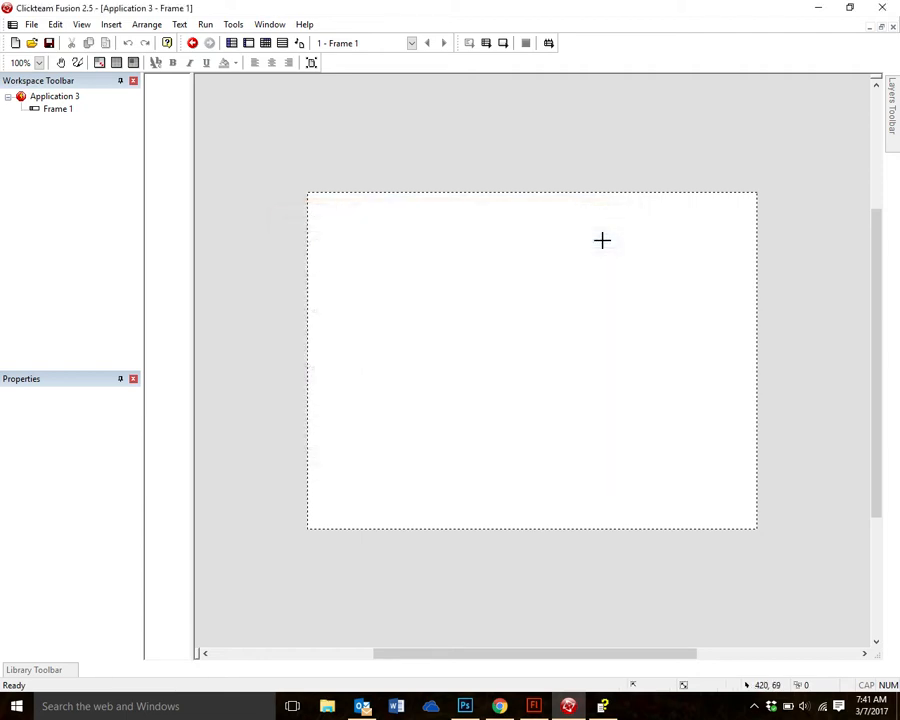
{"action": "left_click", "coordinate": [240, 254]}
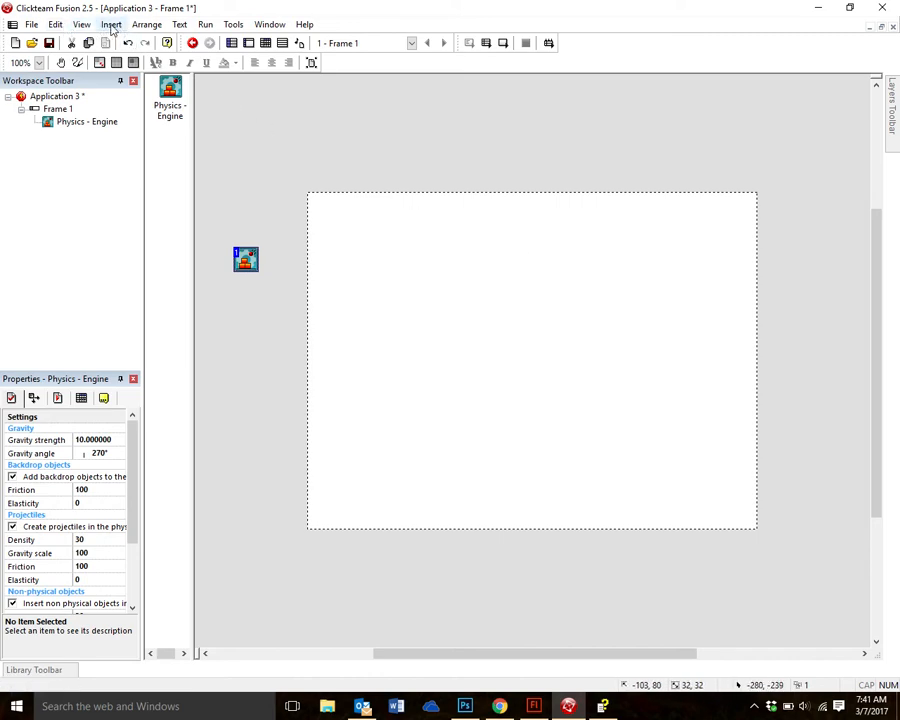
Insert an Active object from the Graphics And Animations category slightly above and left of the frame's centre
{"action": "right_click", "coordinate": [473, 279]}
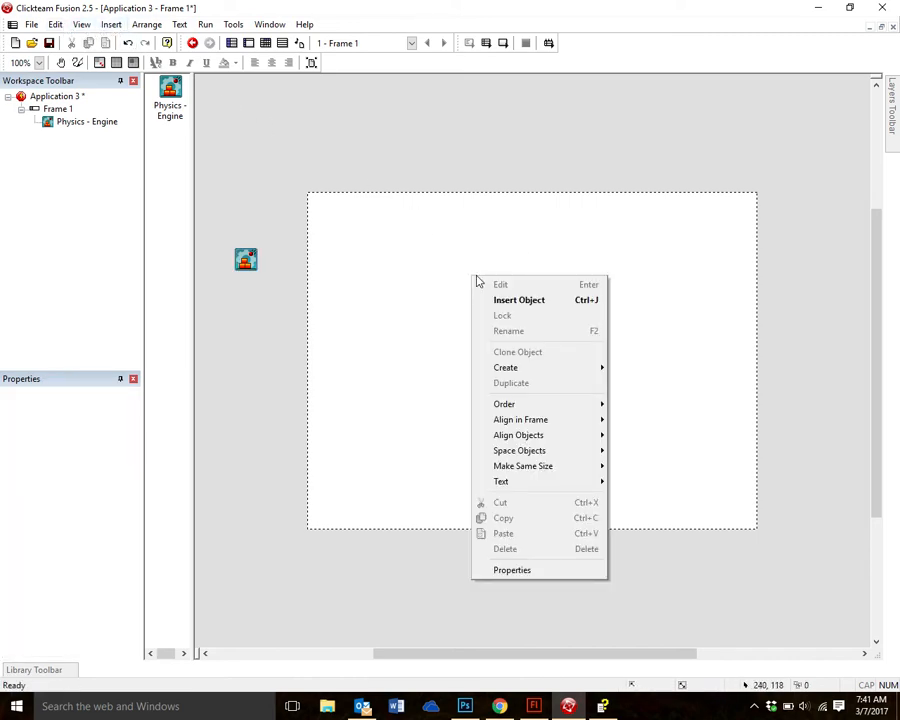
{"action": "left_click", "coordinate": [520, 300]}
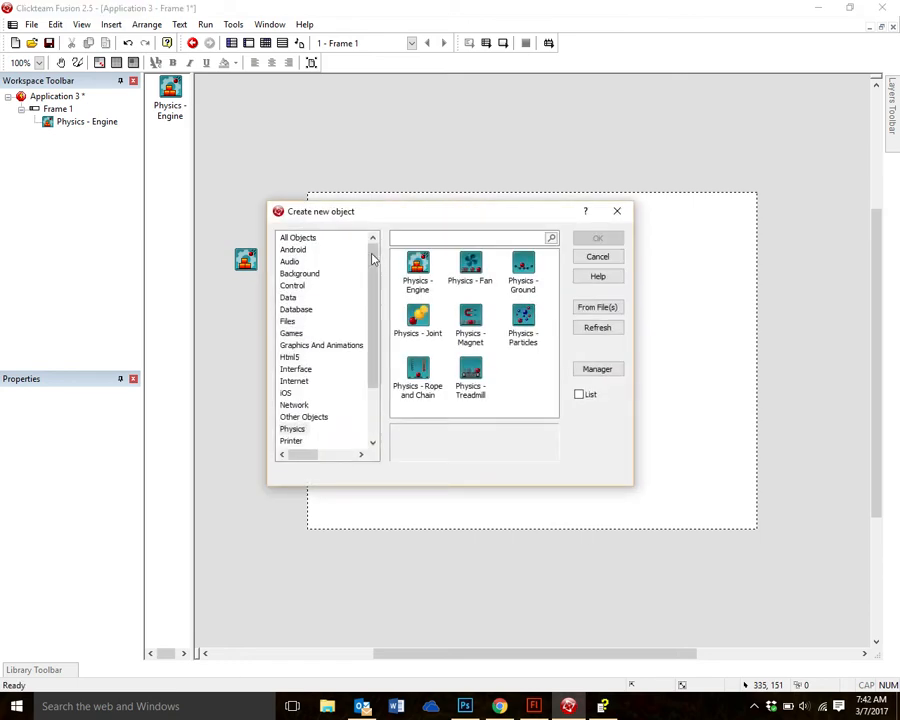
{"action": "left_click", "coordinate": [310, 347]}
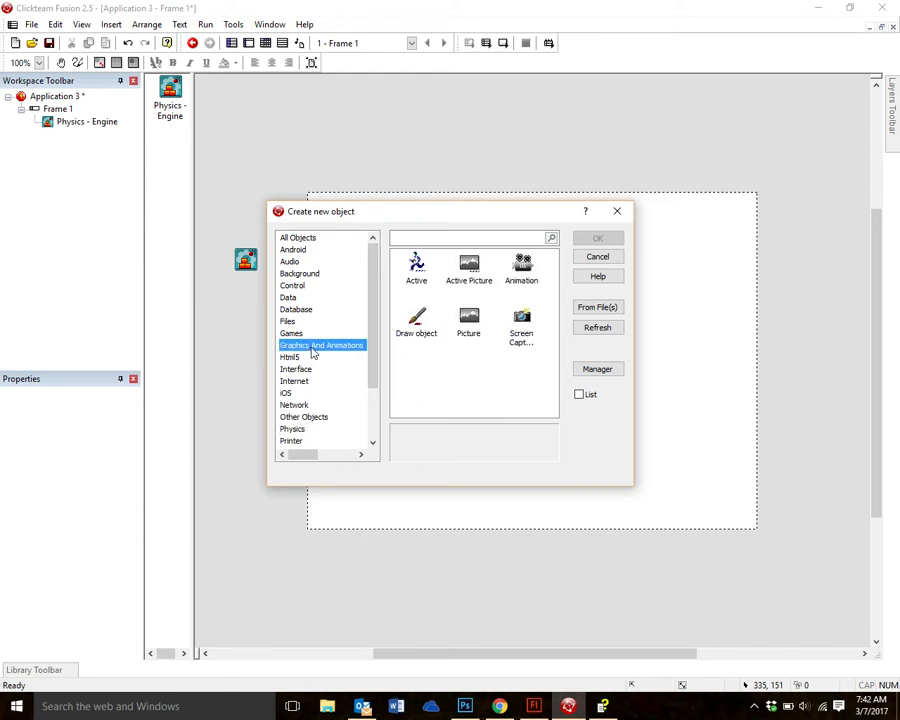
{"action": "left_click", "coordinate": [417, 267]}
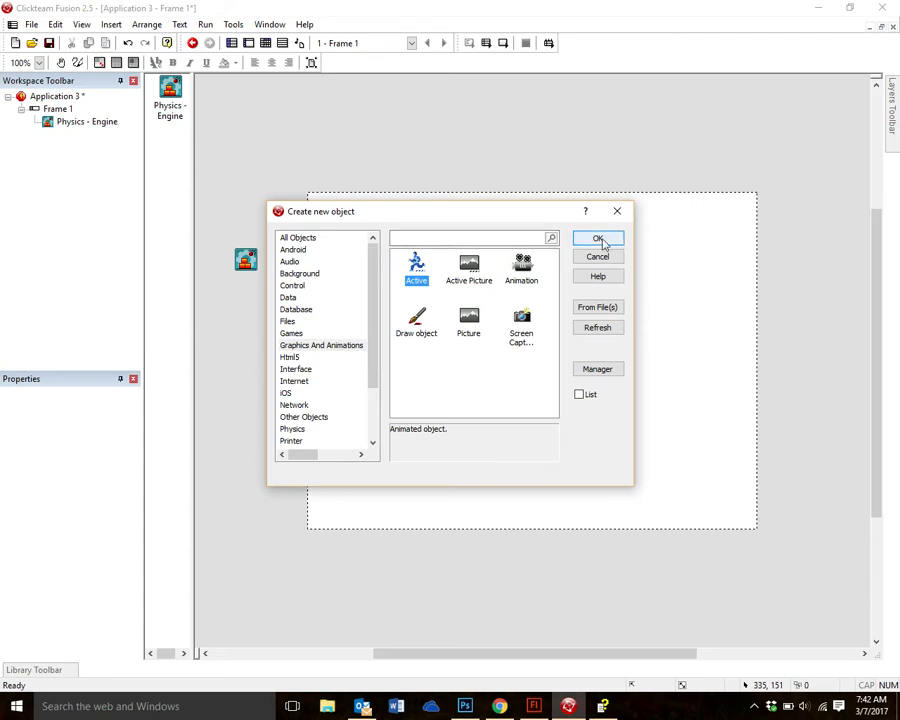
{"action": "left_click", "coordinate": [598, 240]}
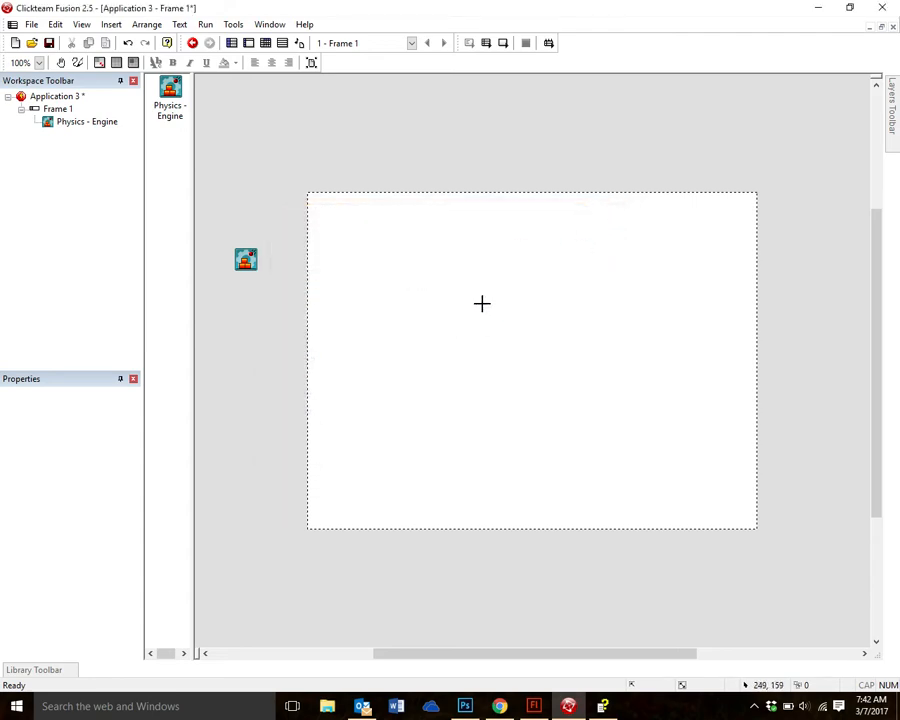
{"action": "left_click", "coordinate": [482, 303]}
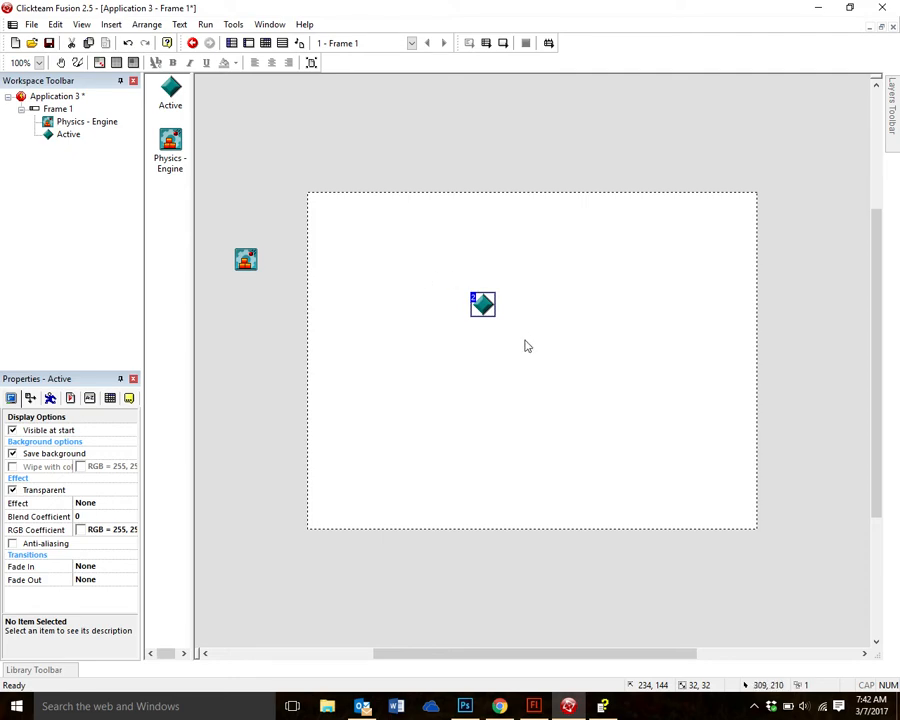
Rename the Active object to "box" and view its animation frame in the image editor
{"action": "right_click", "coordinate": [484, 307]}
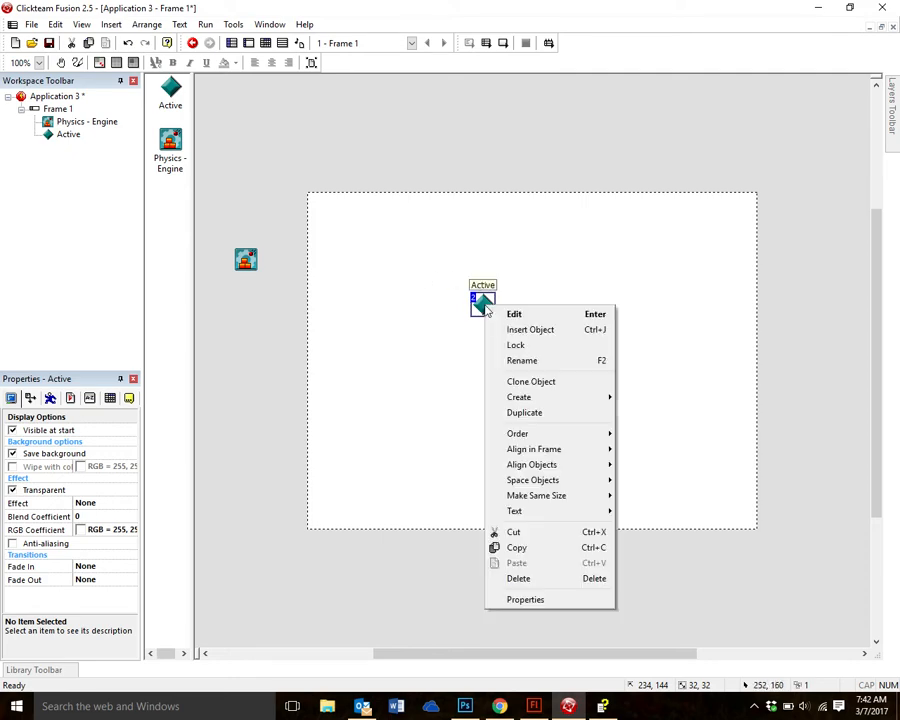
{"action": "left_click", "coordinate": [536, 364]}
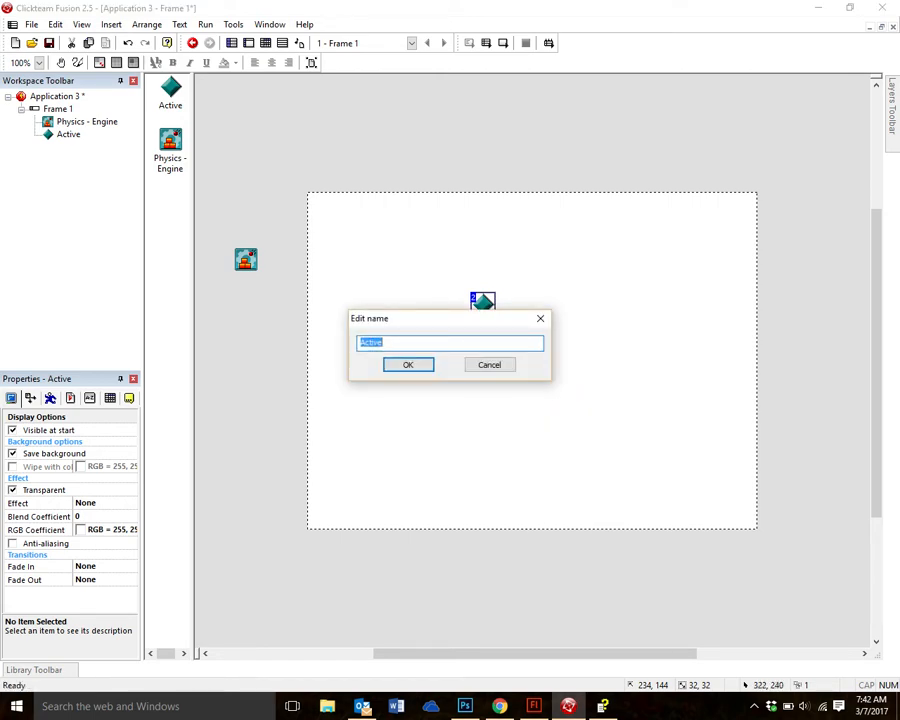
{"action": "type", "text": "box"}
{"action": "key", "text": "Return"}
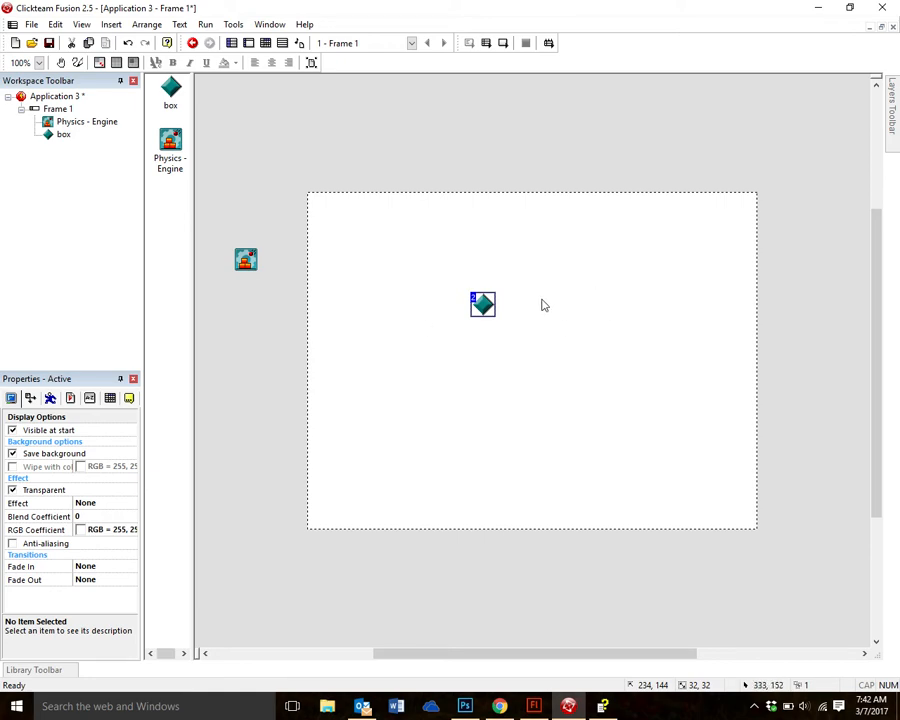
{"action": "double_click", "coordinate": [486, 308]}
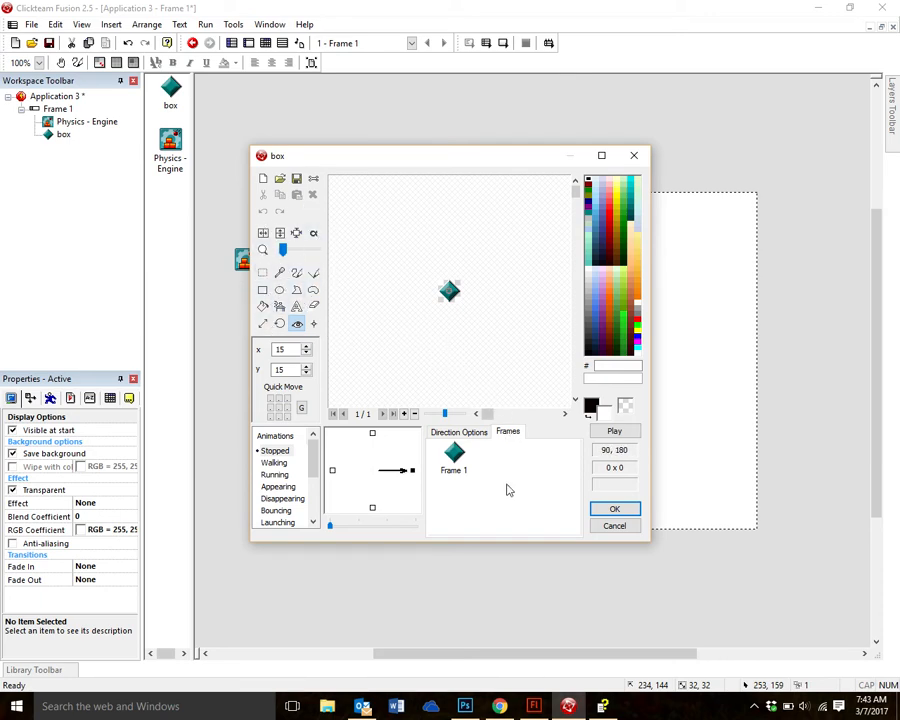
{"action": "left_click", "coordinate": [615, 510]}
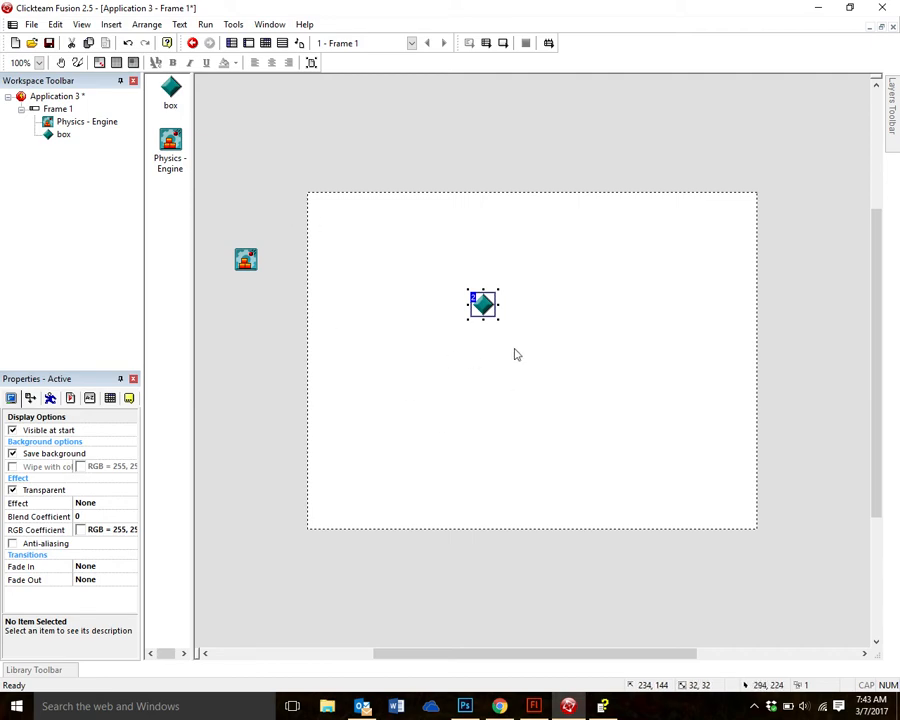
Insert a second Active object near the frame's lower-left corner
{"action": "right_click", "coordinate": [392, 407]}
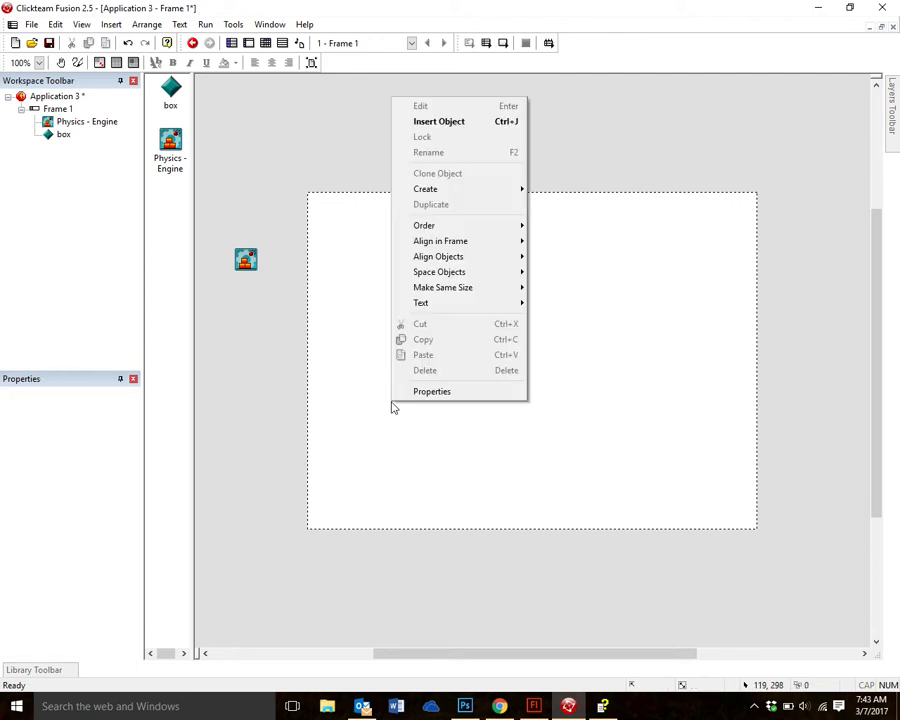
{"action": "left_click", "coordinate": [477, 122]}
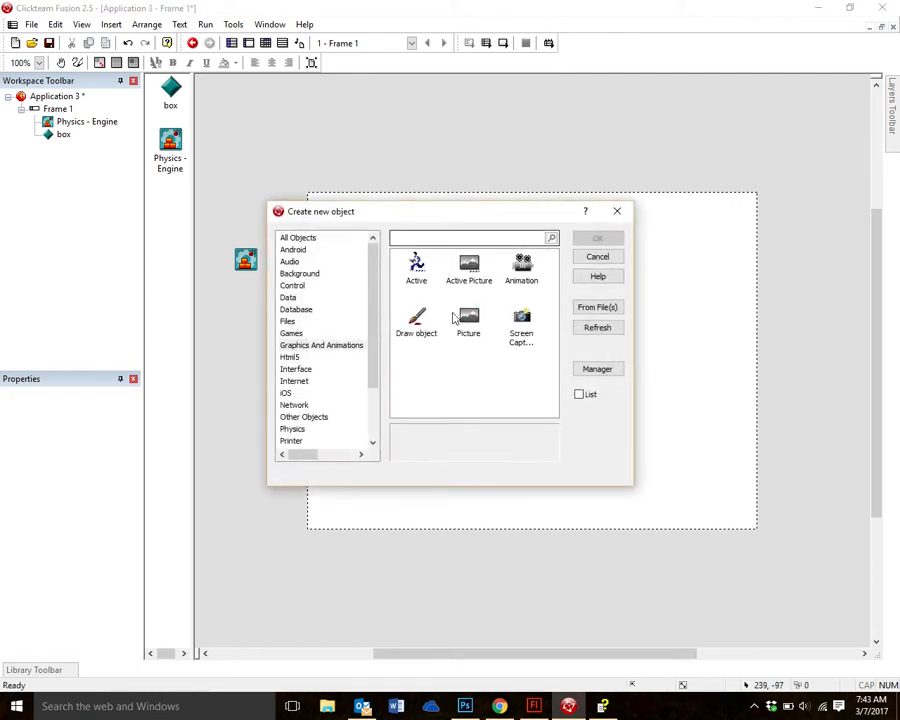
{"action": "left_click", "coordinate": [432, 266]}
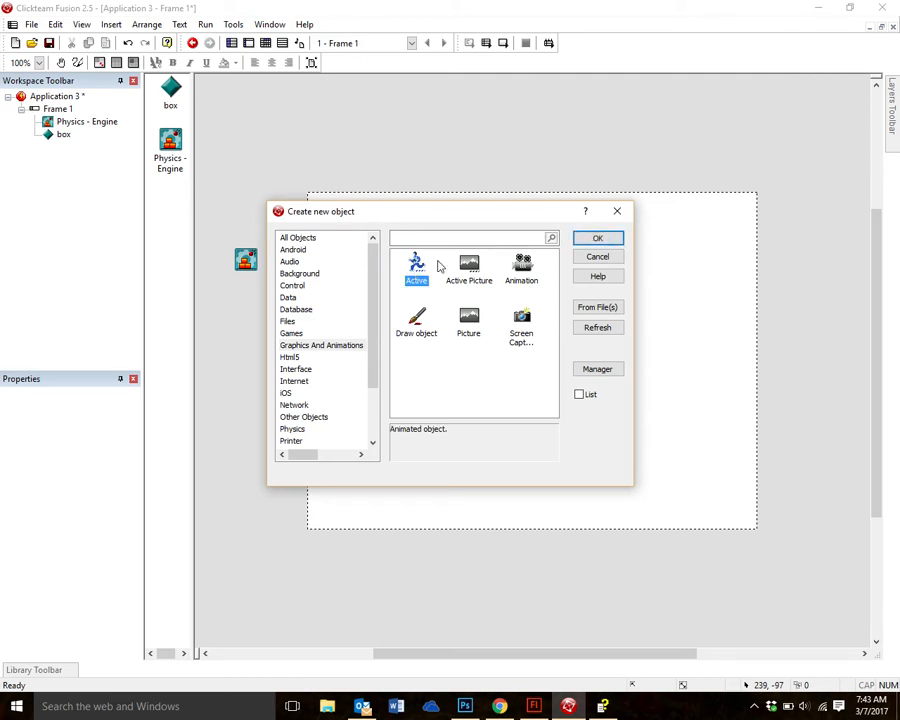
{"action": "left_click", "coordinate": [605, 241]}
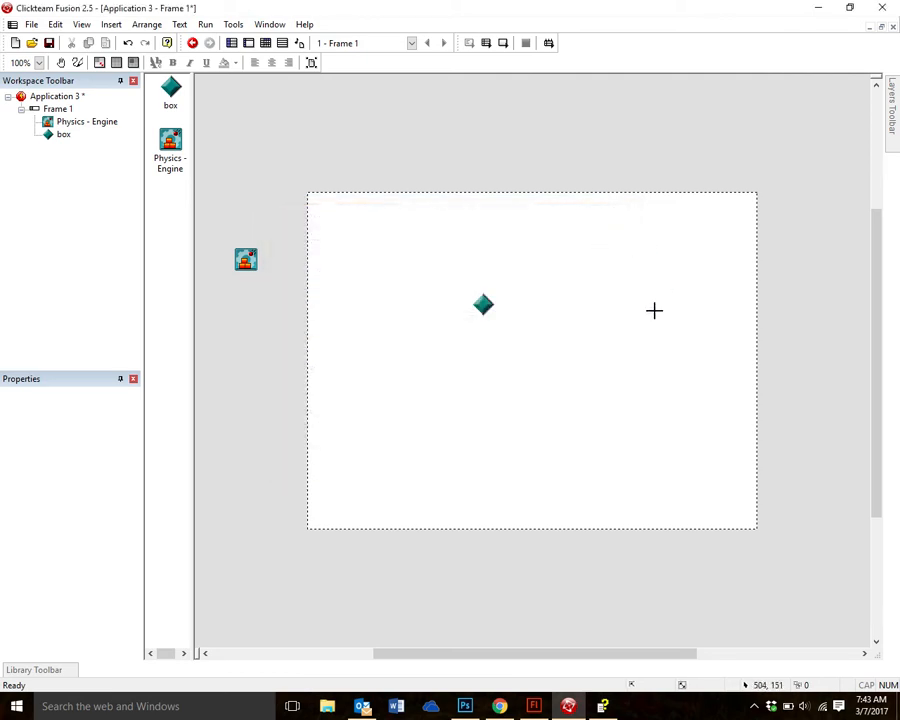
{"action": "left_click", "coordinate": [330, 496]}
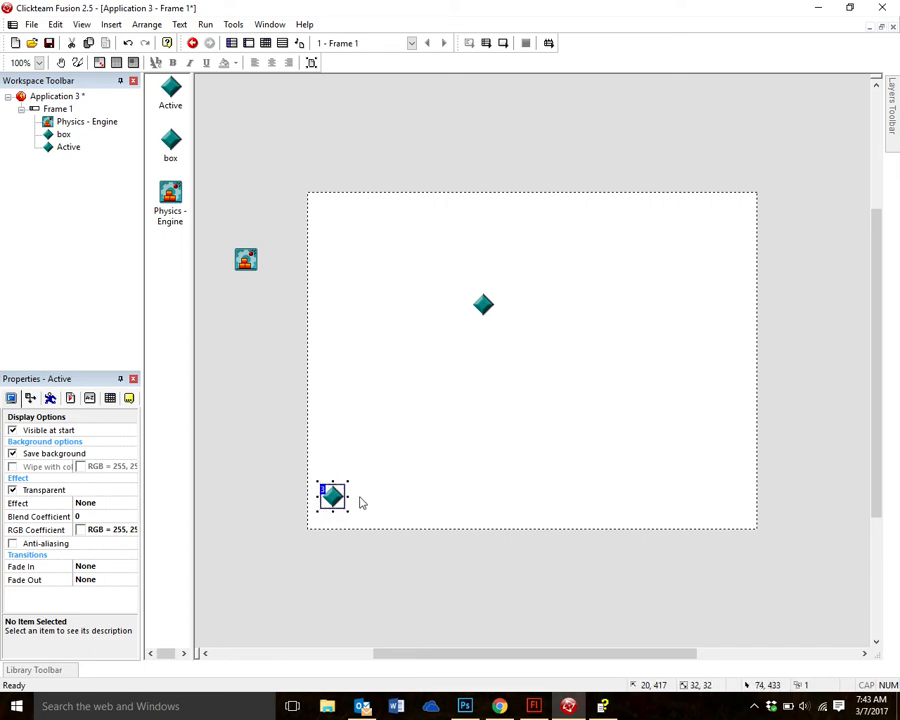
Stretch the second Active object to about 744 × 32 pixels, spanning past both frame sides, and move it down onto the frame's lower edge
{"action": "left_click_drag", "start_coordinate": [350, 496], "coordinate": [788, 494]}
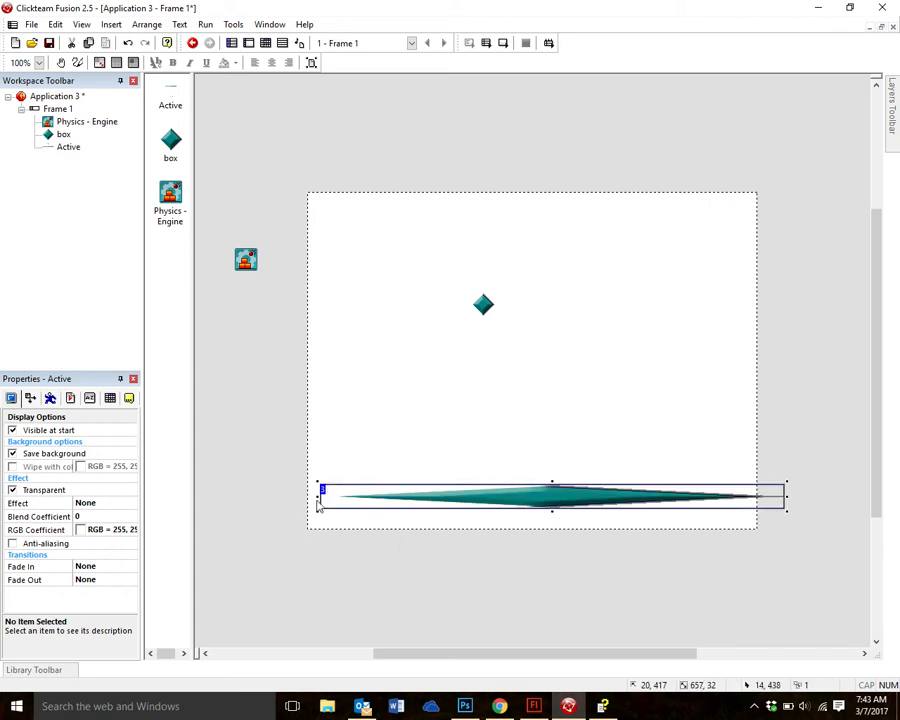
{"action": "left_click_drag", "start_coordinate": [317, 494], "coordinate": [258, 498]}
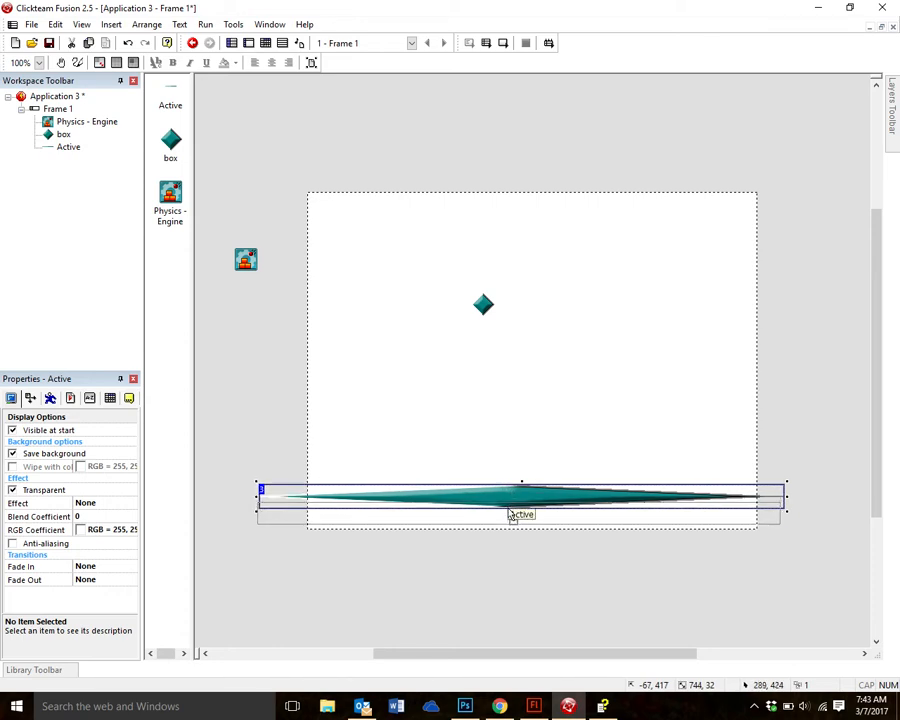
{"action": "left_click_drag", "start_coordinate": [510, 518], "coordinate": [506, 554]}
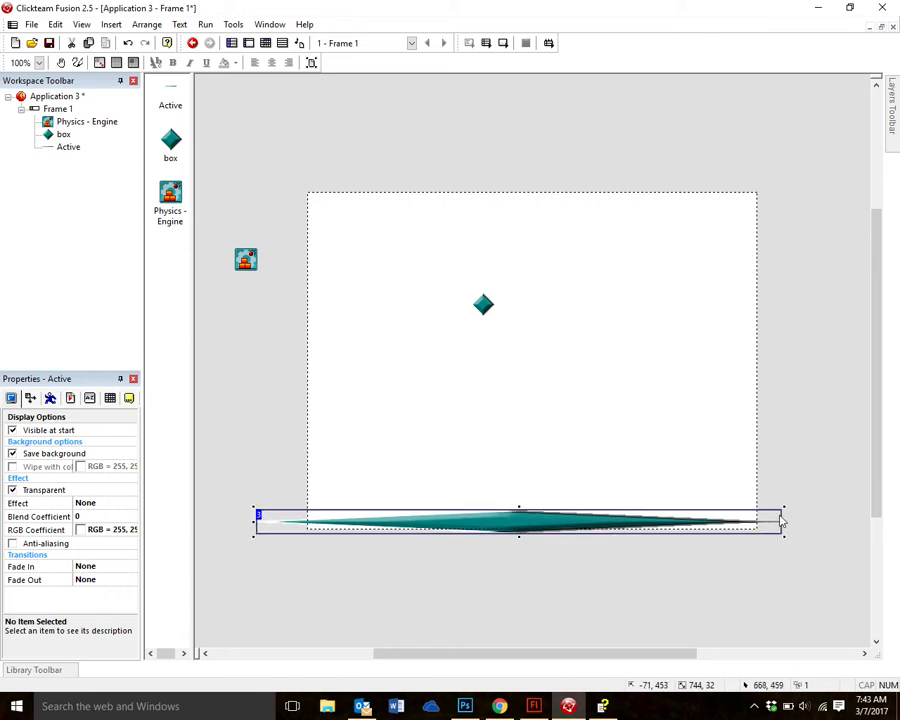
Open the stretched Active object's image for editing and draw a rectangle outline across it with the Rectangle tool
{"action": "double_click", "coordinate": [545, 525]}
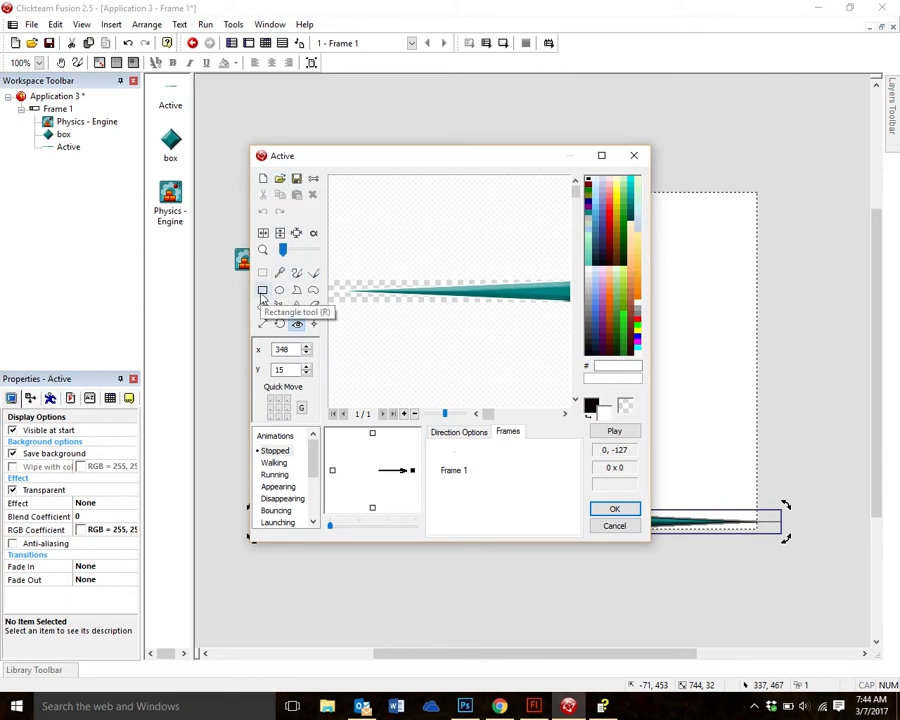
{"action": "left_click", "coordinate": [263, 293]}
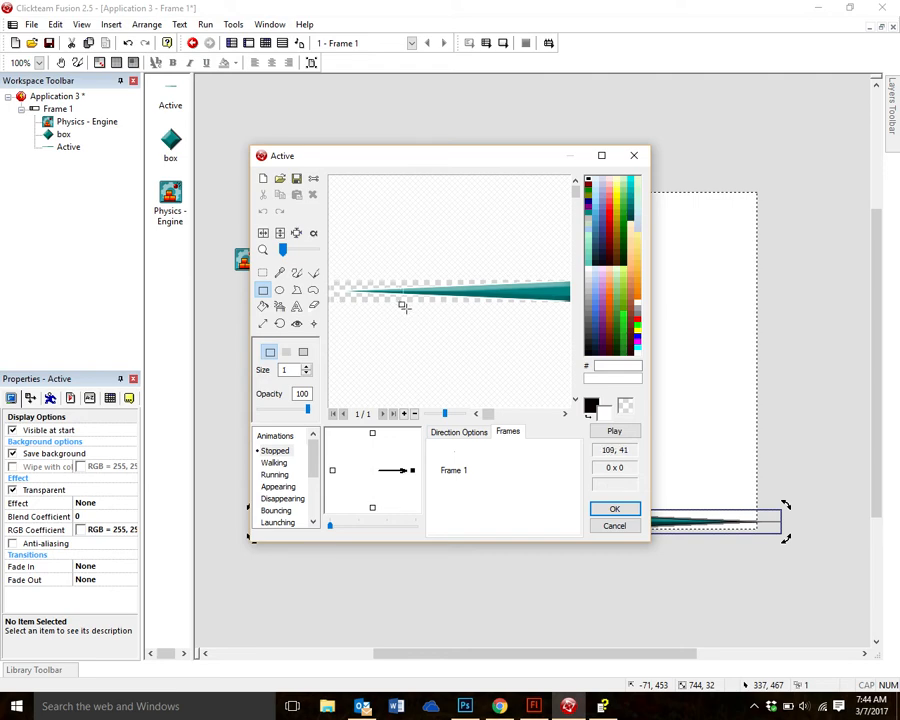
{"action": "left_click_drag", "start_coordinate": [562, 310], "coordinate": [576, 306]}
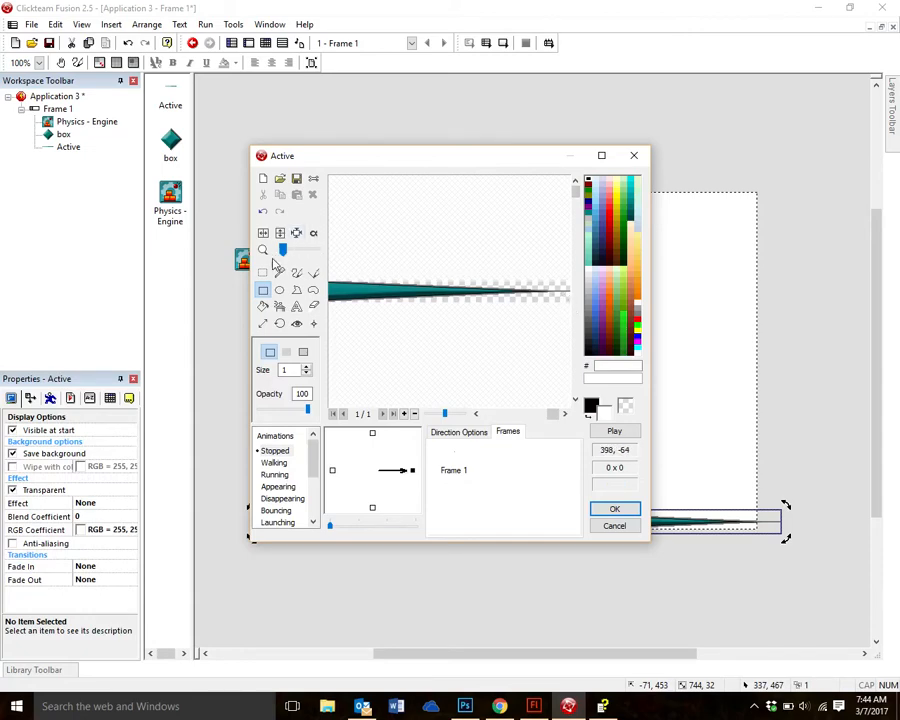
Fill the transparent areas at the right end of the platform image with red FF2323 using the Fill tool
{"action": "left_click", "coordinate": [263, 306]}
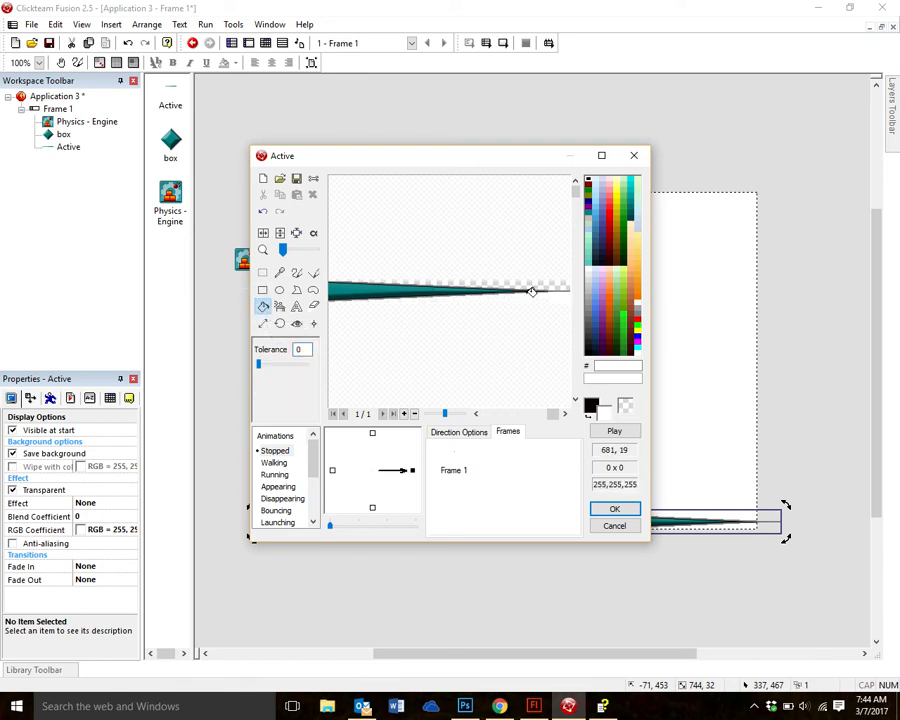
{"action": "left_click", "coordinate": [609, 207]}
{"action": "left_click", "coordinate": [566, 291]}
{"action": "left_click", "coordinate": [562, 295]}
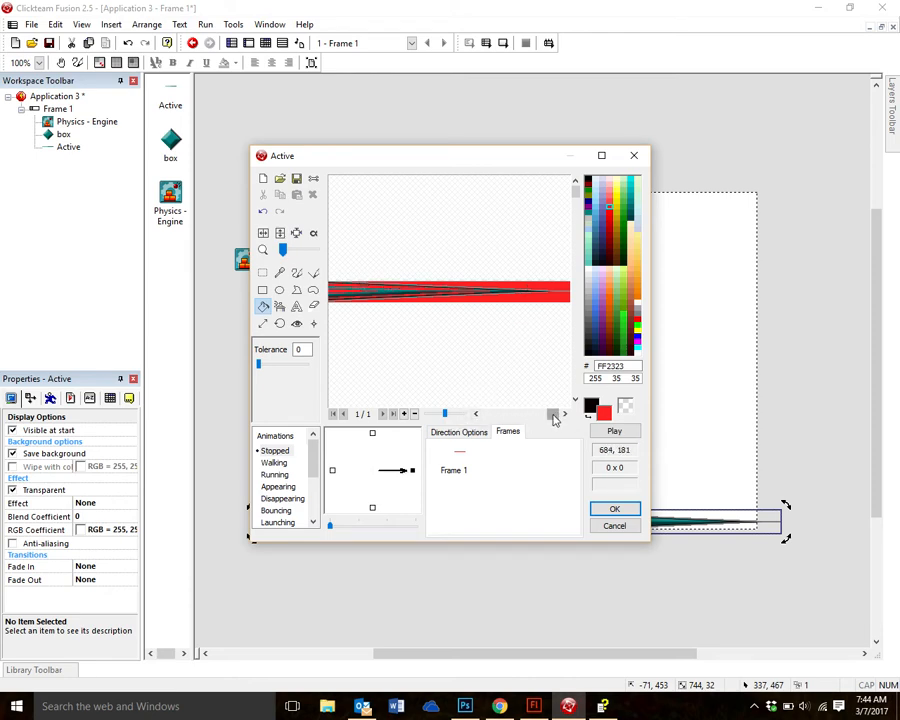
Fill the transparent areas above and below the wedge in the left half of the platform image with the same red
{"action": "left_click_drag", "start_coordinate": [553, 414], "coordinate": [502, 414]}
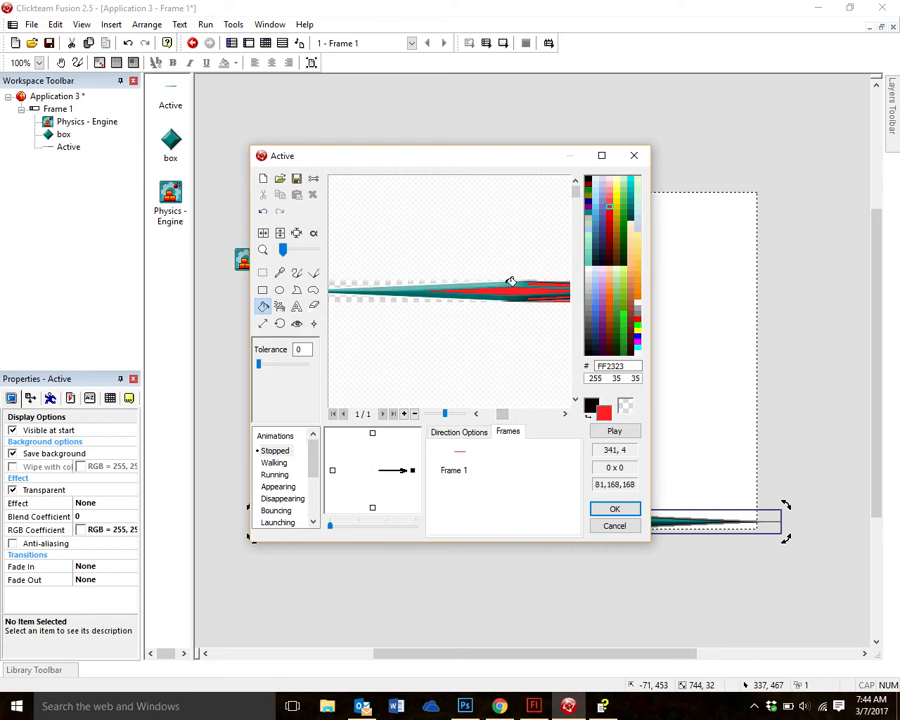
{"action": "left_click", "coordinate": [385, 282]}
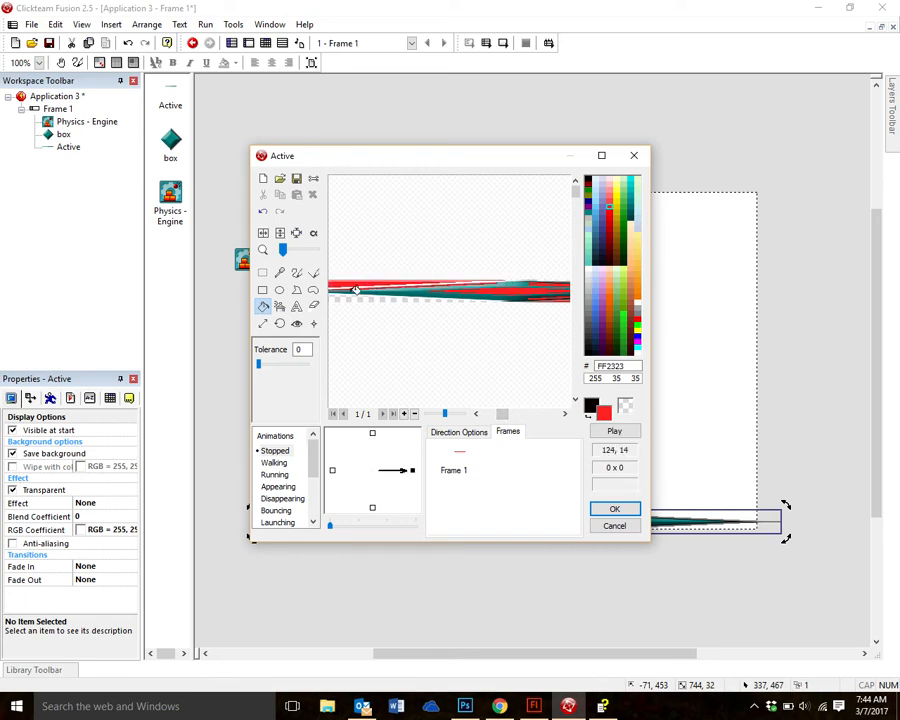
{"action": "left_click", "coordinate": [350, 297]}
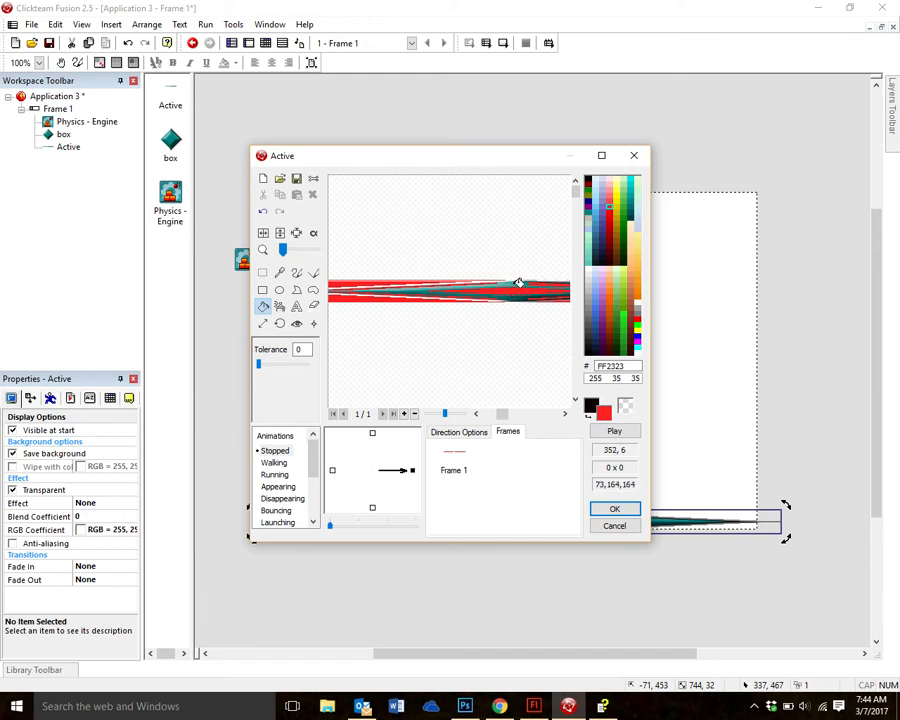
{"action": "left_click", "coordinate": [417, 283]}
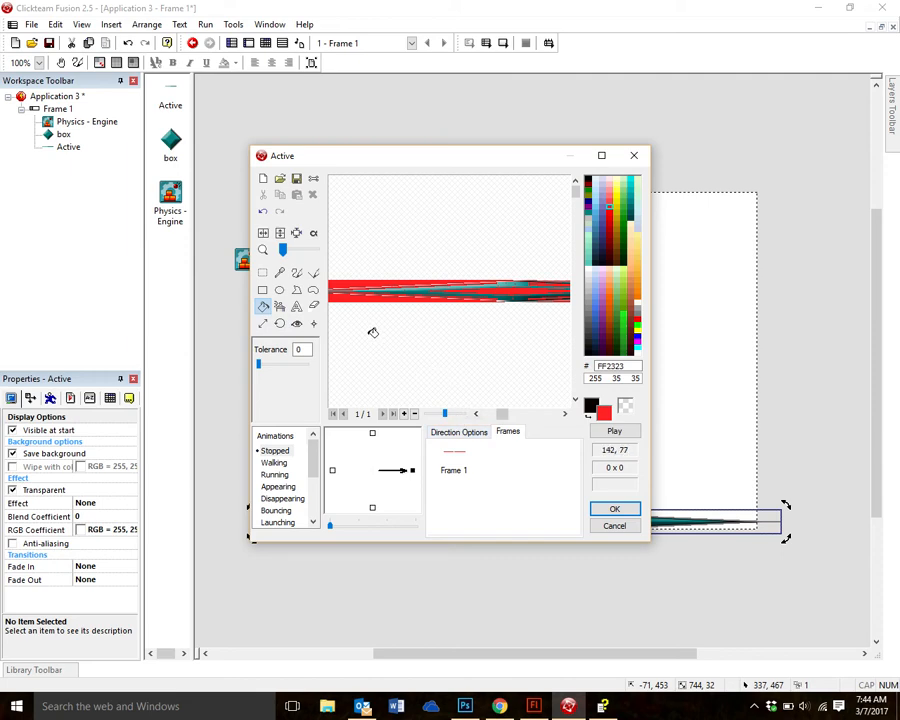
View the hot spot at the centre of the platform image and accept the image edits
{"action": "left_click_drag", "start_coordinate": [502, 416], "coordinate": [511, 416]}
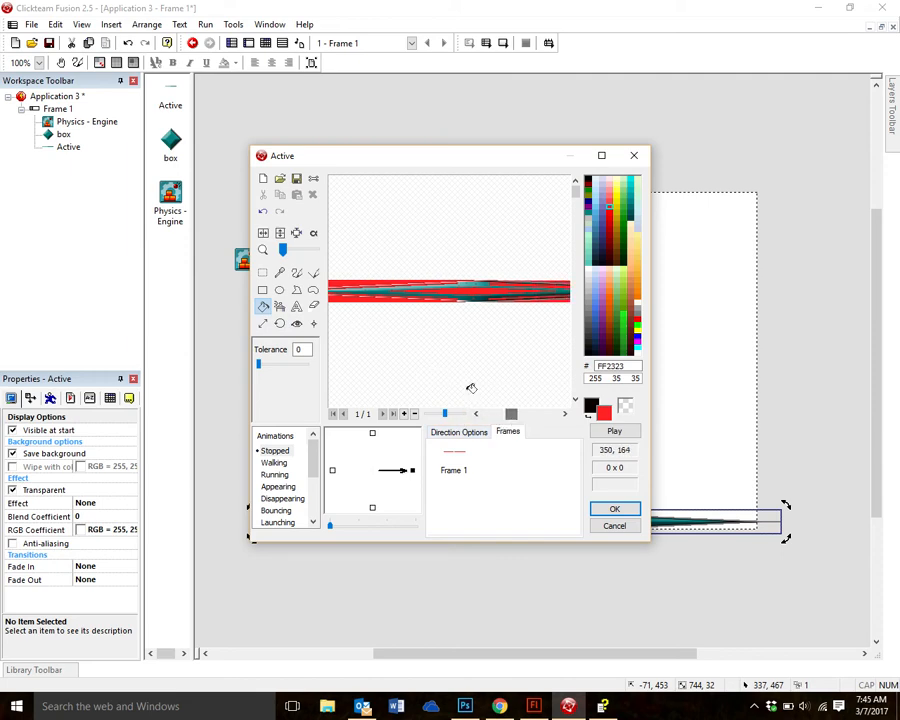
{"action": "left_click", "coordinate": [296, 325]}
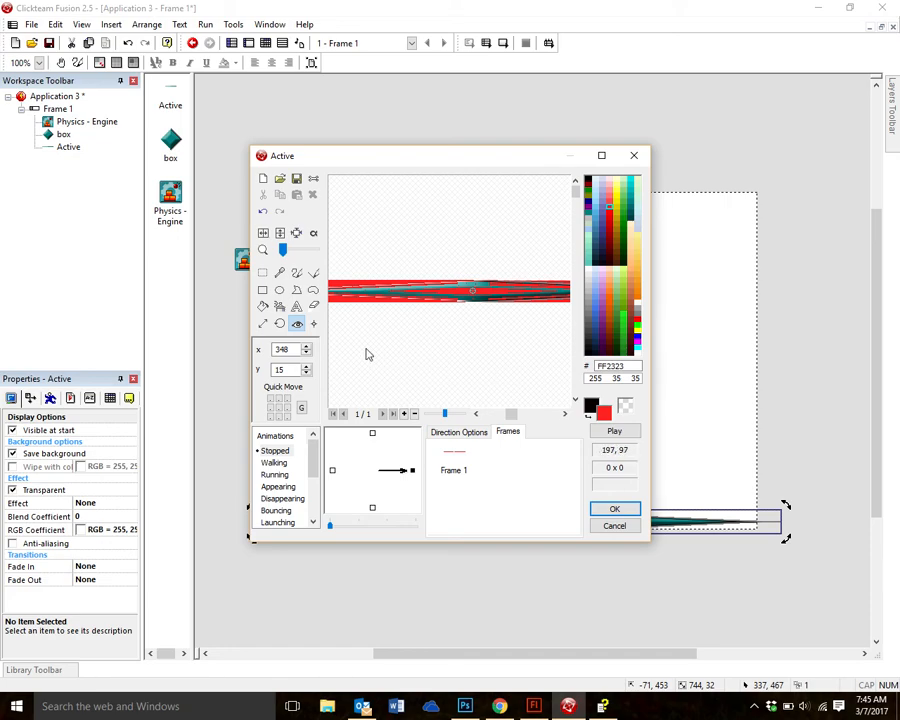
{"action": "left_click", "coordinate": [620, 511]}
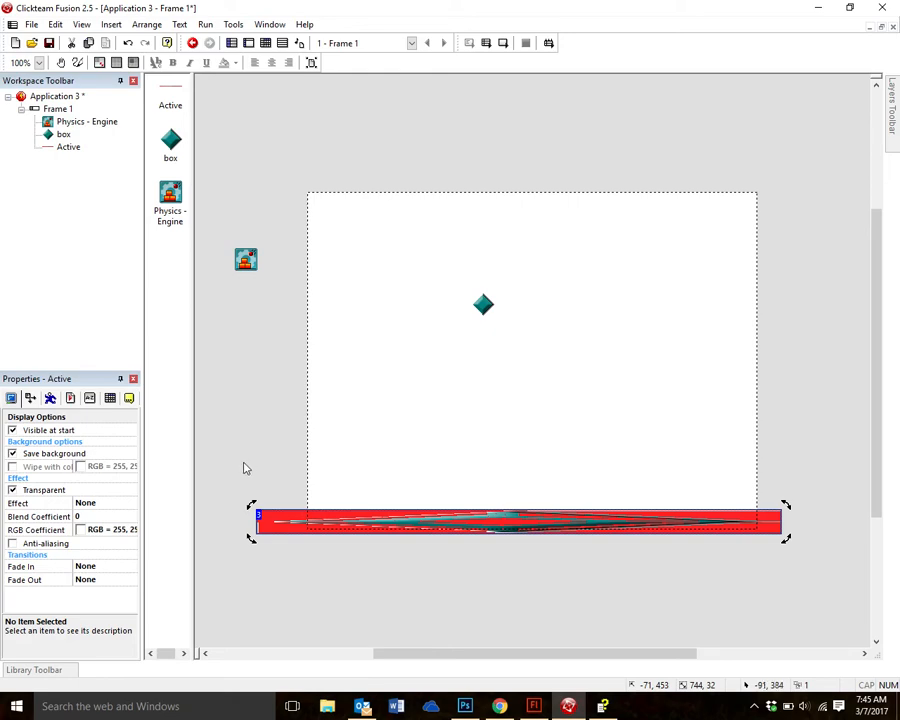
Rename the stretched Active object to "ground" and select it in the workspace tree
{"action": "right_click", "coordinate": [348, 521]}
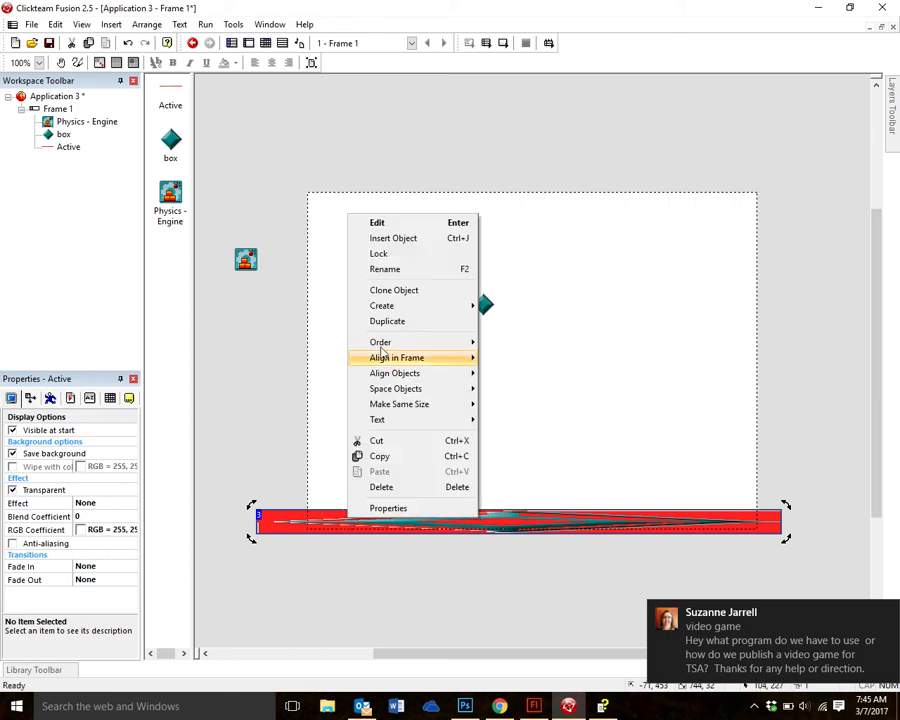
{"action": "left_click", "coordinate": [398, 270]}
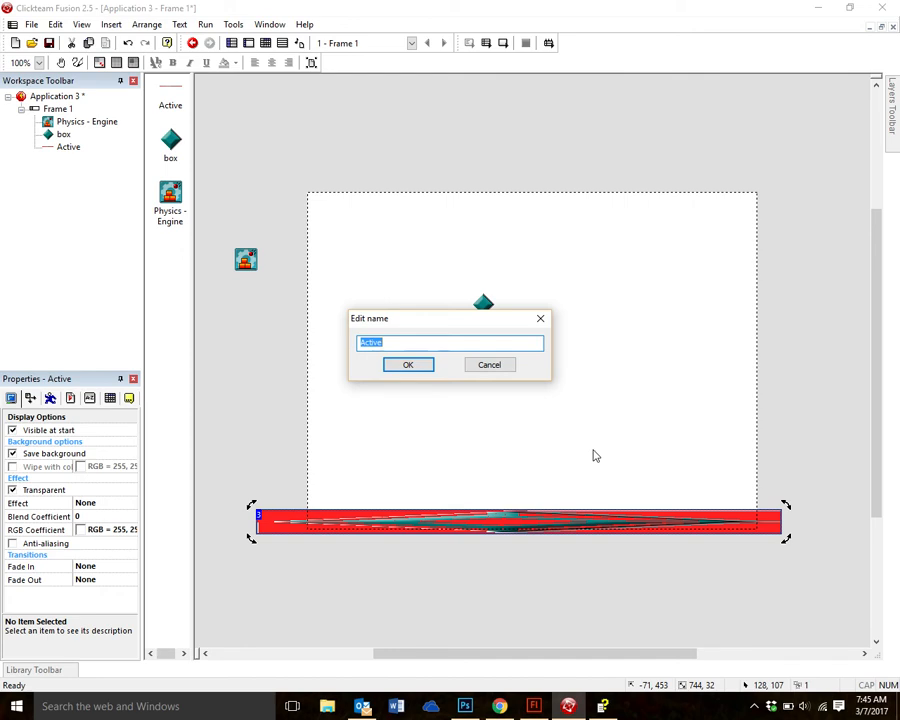
{"action": "type", "text": "ground"}
{"action": "key", "text": "Return"}
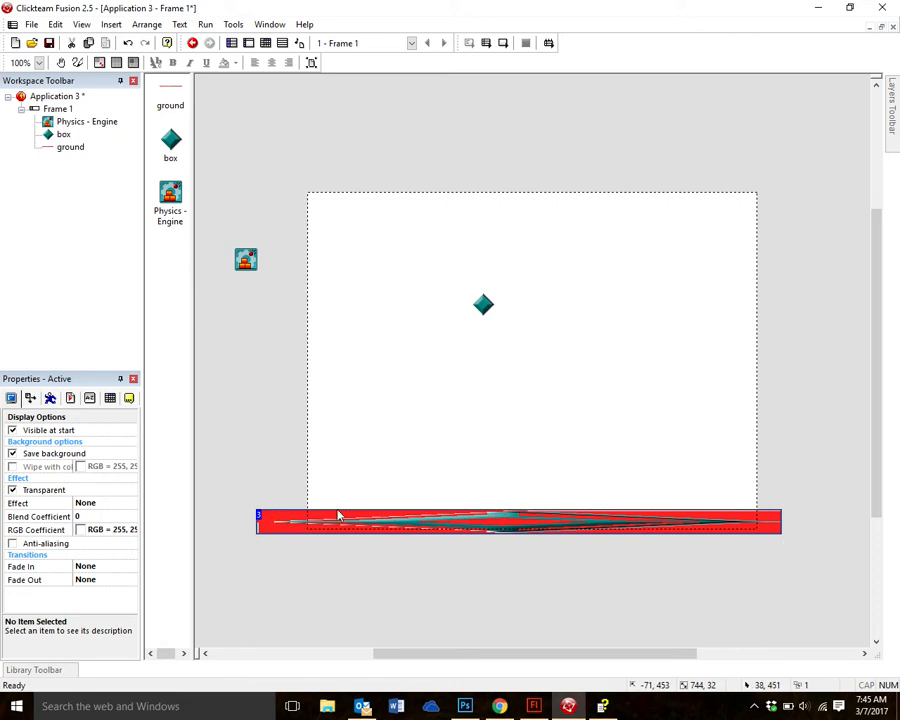
{"action": "left_click", "coordinate": [72, 148]}
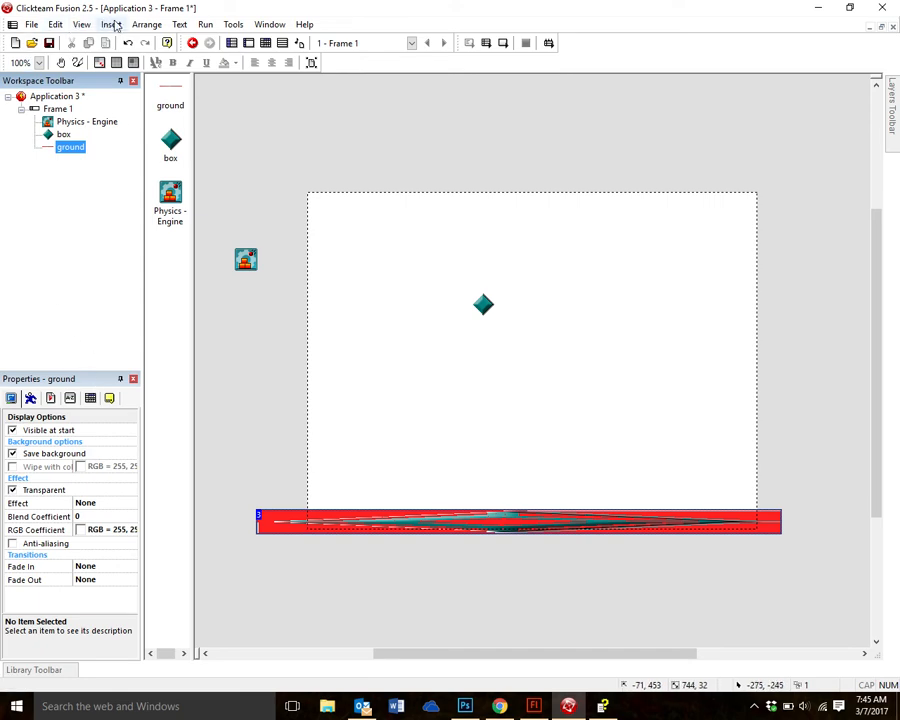
{"action": "left_click", "coordinate": [80, 25]}
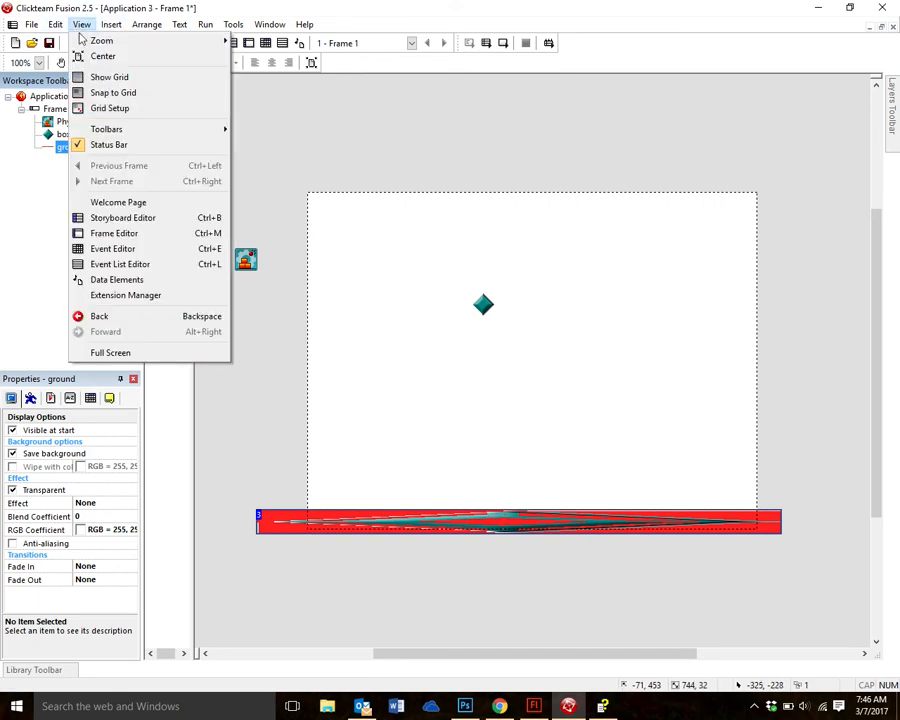
{"action": "mouse_move", "coordinate": [140, 129]}
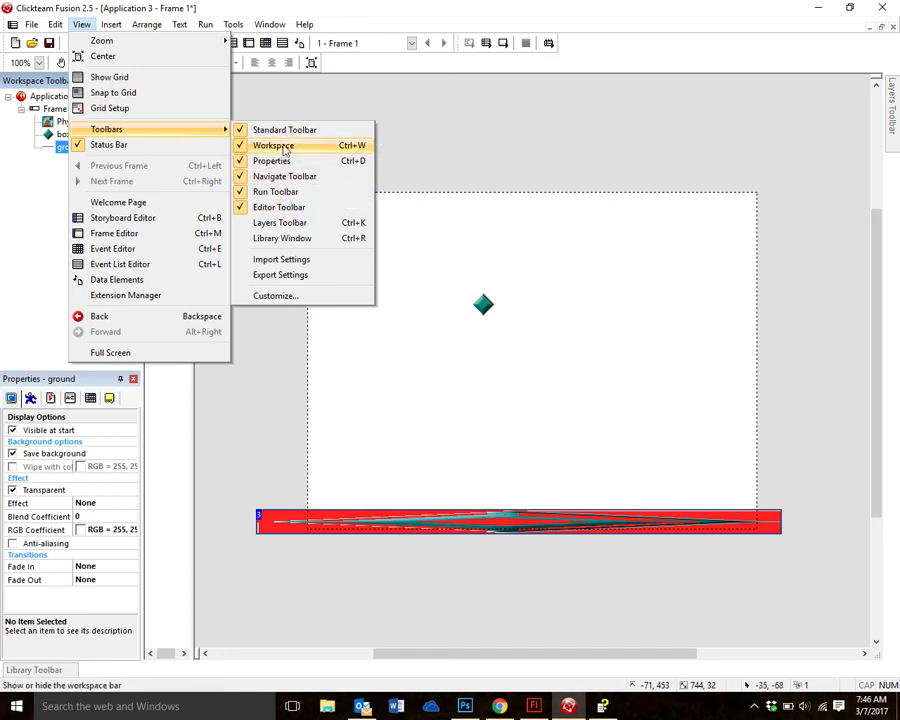
{"action": "left_click", "coordinate": [29, 181]}
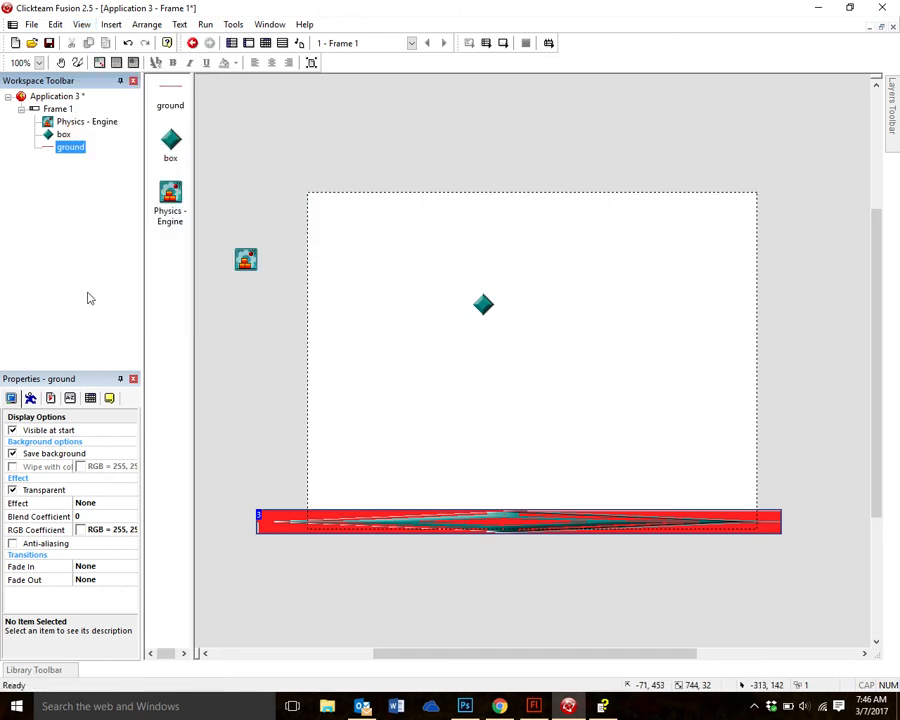
Set the ground object's movement type to Physics - Background and dismiss the hot spot warning
{"action": "left_click", "coordinate": [31, 399]}
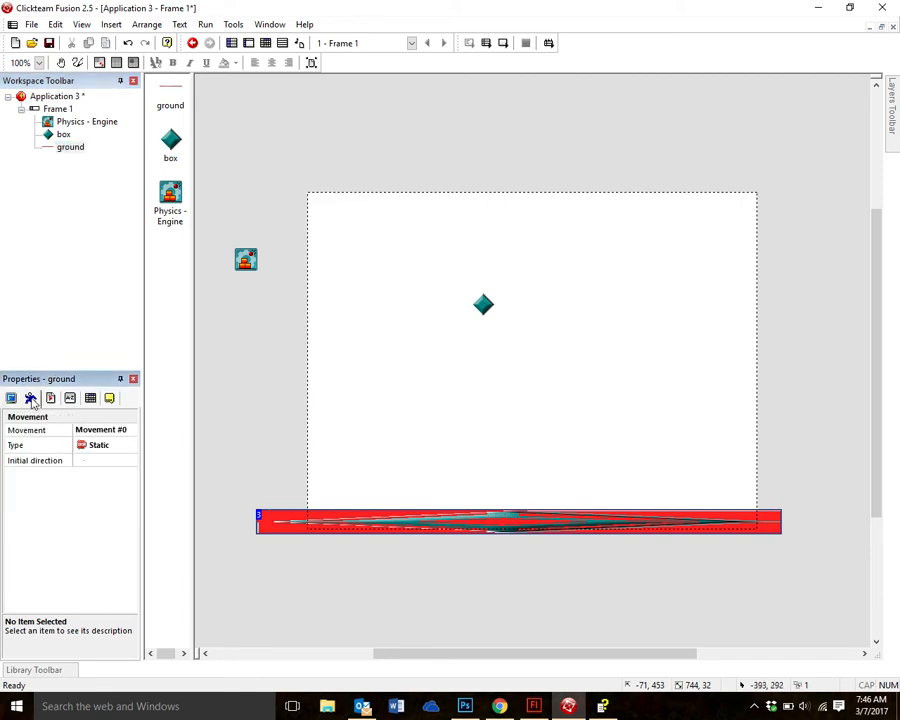
{"action": "left_click", "coordinate": [99, 451]}
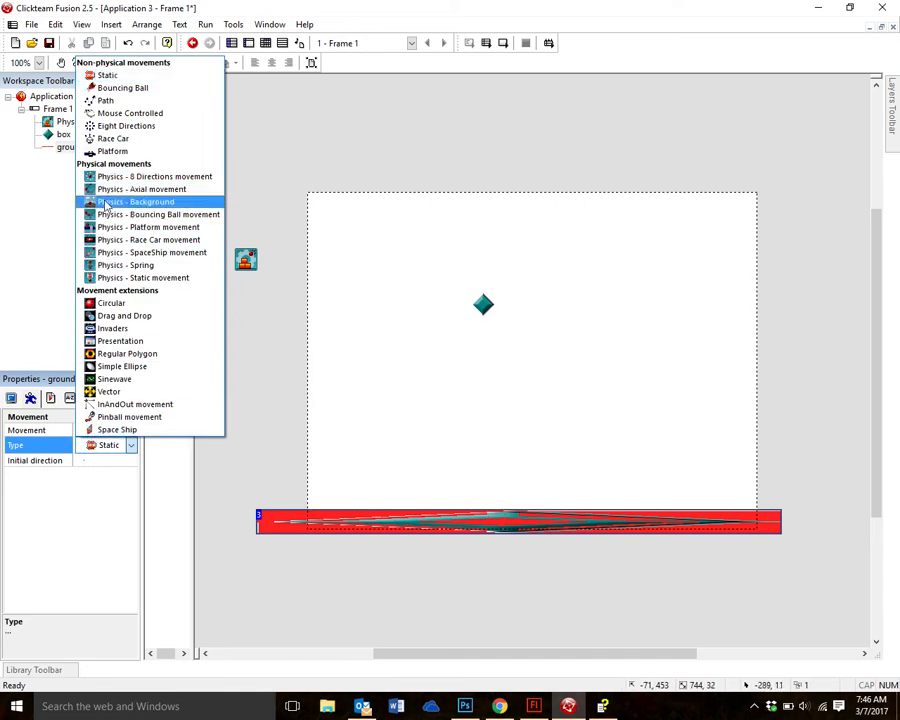
{"action": "left_click", "coordinate": [168, 204]}
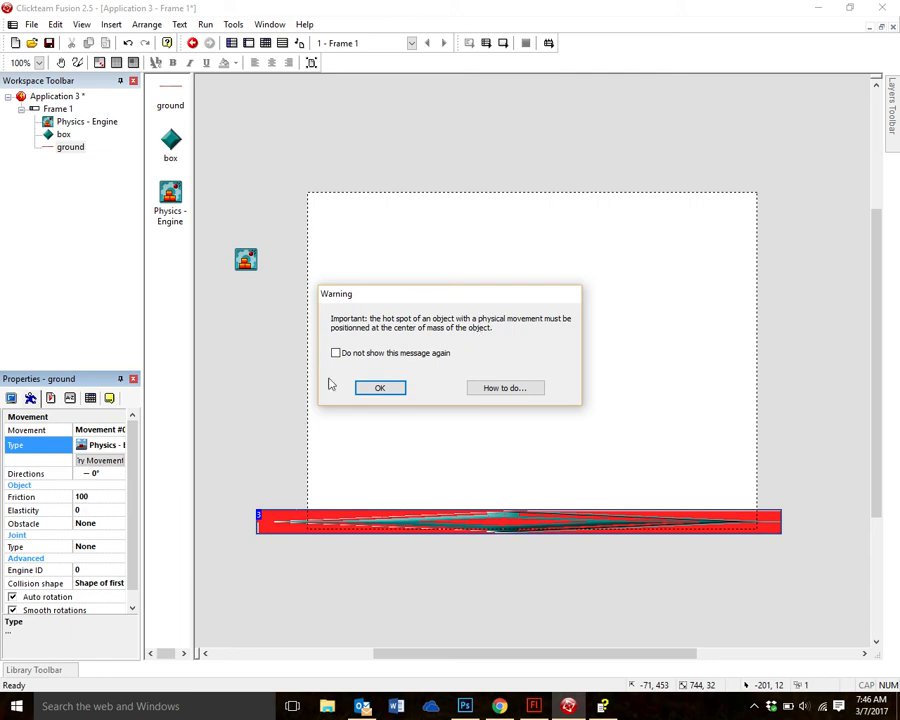
{"action": "left_click", "coordinate": [383, 392]}
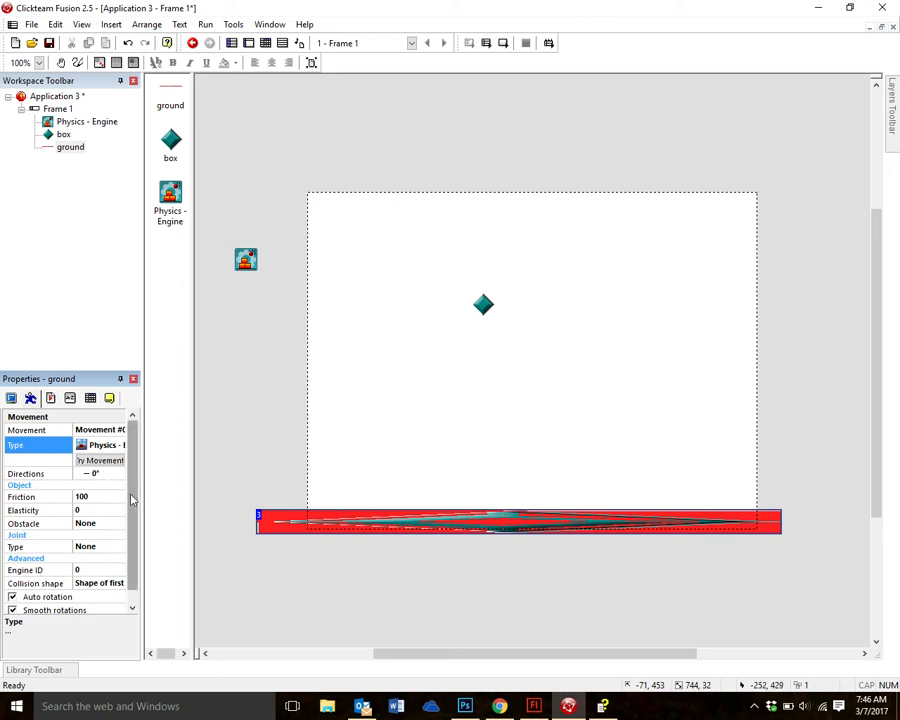
Set the ground object's obstacle behavior to Obstacle and its collision shape to Box
{"action": "left_click_drag", "start_coordinate": [132, 494], "coordinate": [130, 503]}
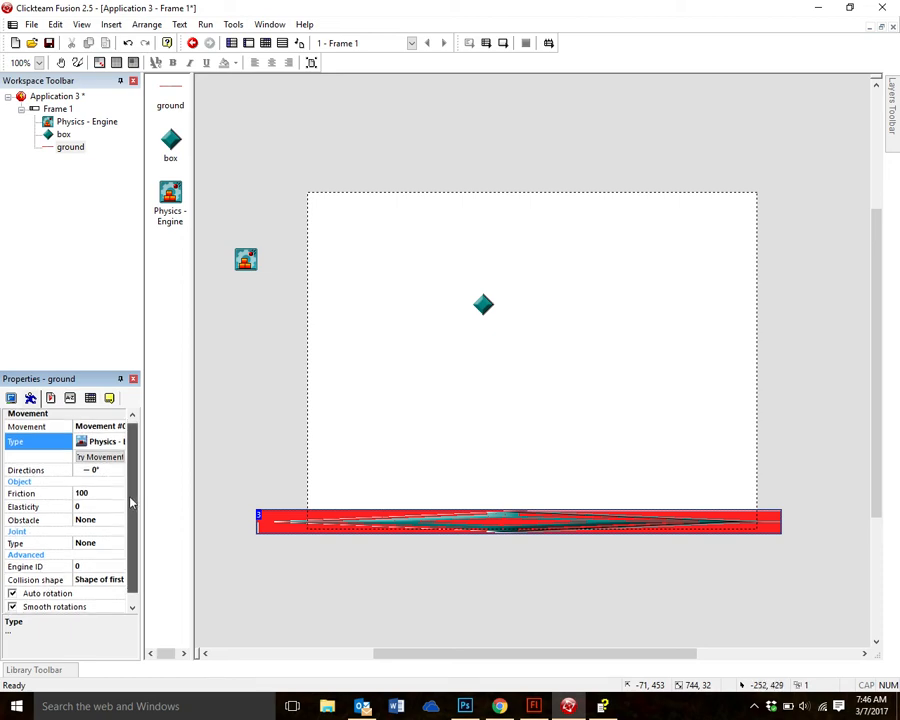
{"action": "left_click", "coordinate": [86, 521]}
{"action": "left_click", "coordinate": [92, 543]}
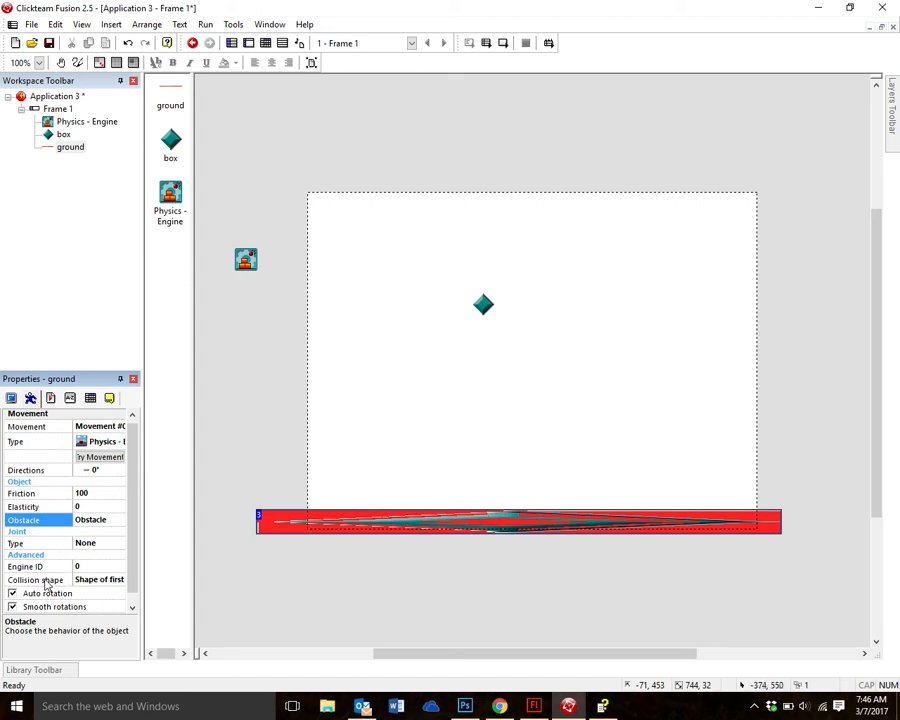
{"action": "left_click", "coordinate": [96, 581]}
{"action": "left_click", "coordinate": [96, 582]}
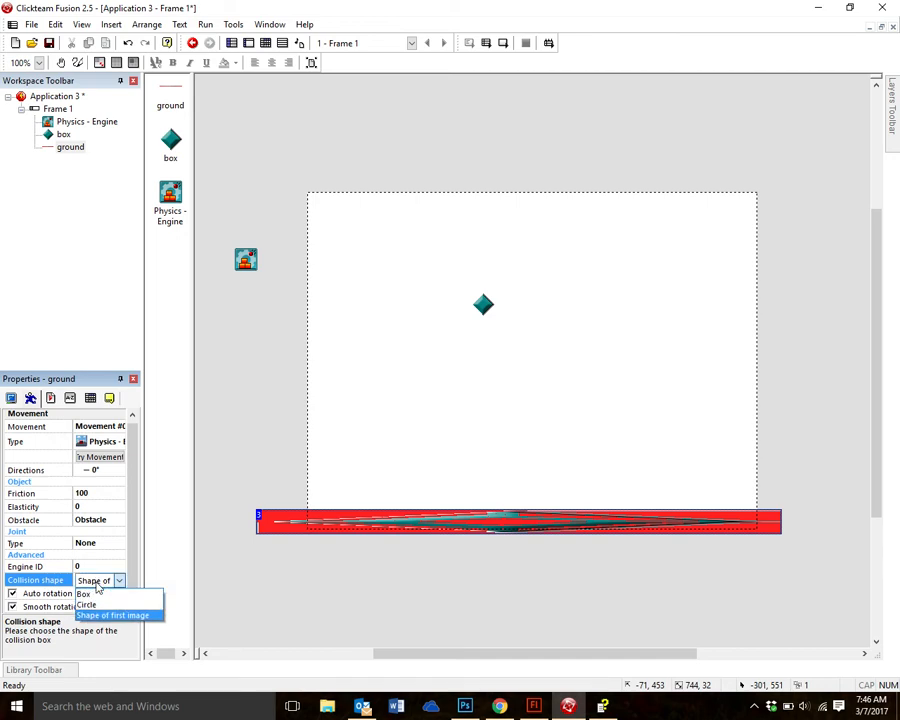
{"action": "left_click", "coordinate": [96, 597]}
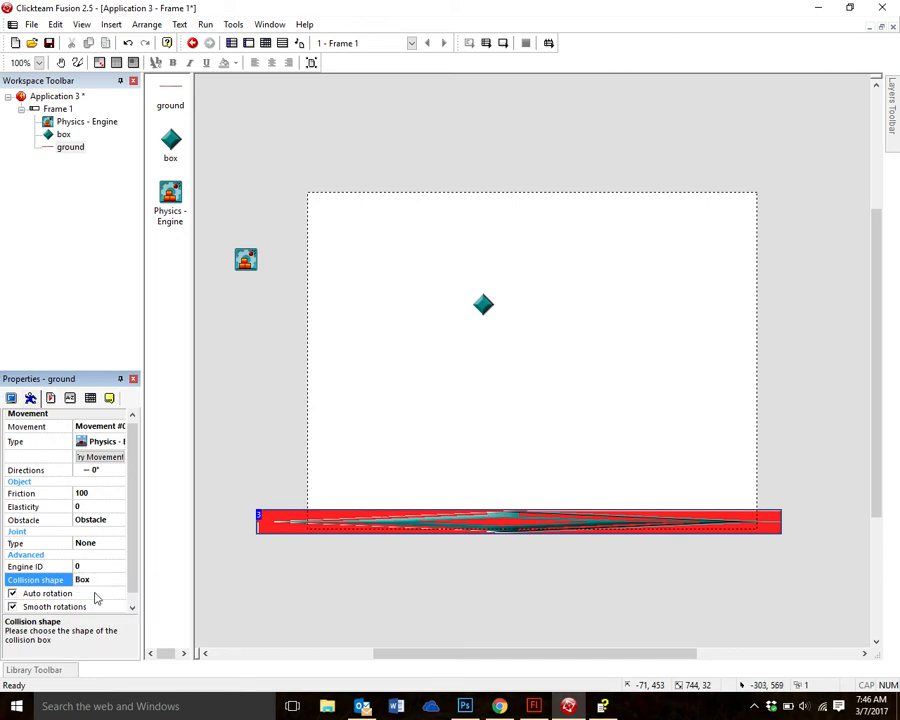
{"action": "left_click_drag", "start_coordinate": [137, 518], "coordinate": [129, 551]}
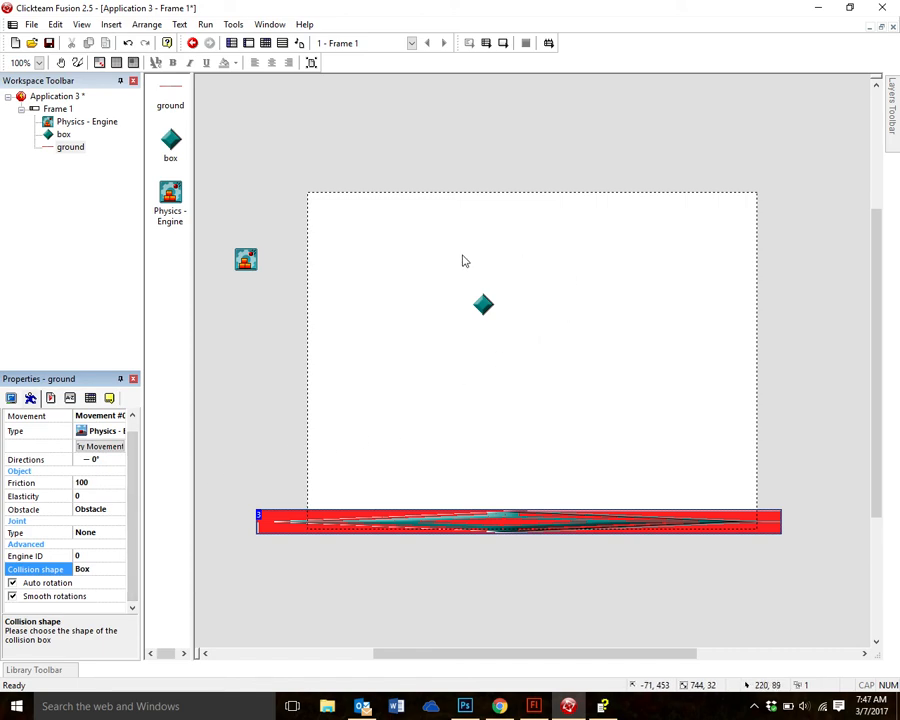
Select the box object in the frame and in the workspace tree
{"action": "left_click", "coordinate": [483, 306]}
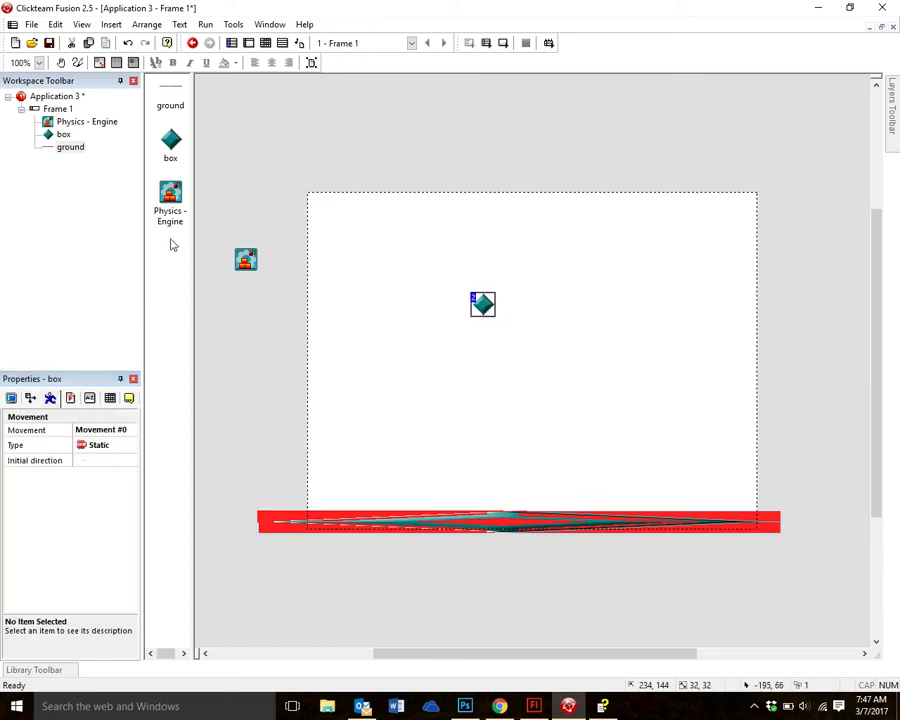
{"action": "left_click", "coordinate": [63, 135]}
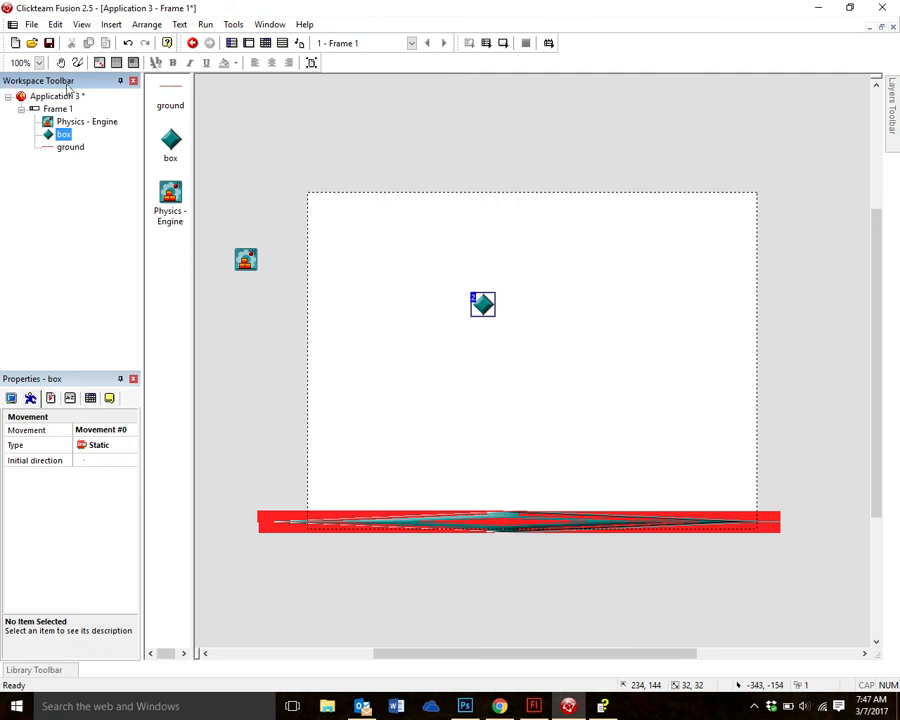
{"action": "left_click", "coordinate": [69, 138]}
{"action": "left_click", "coordinate": [50, 139]}
{"action": "left_click", "coordinate": [77, 27]}
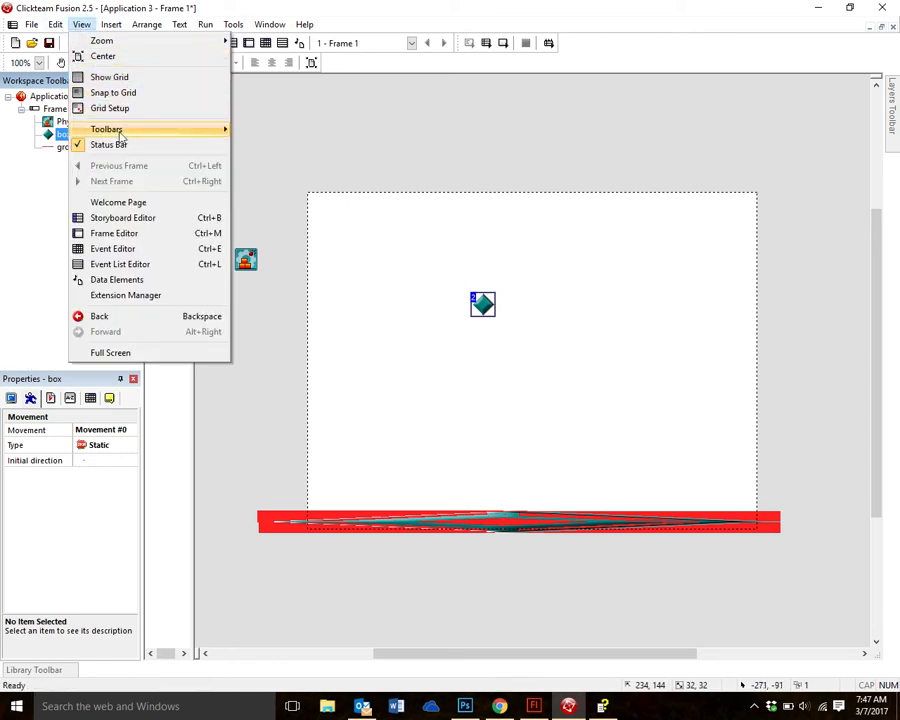
{"action": "left_click", "coordinate": [84, 26]}
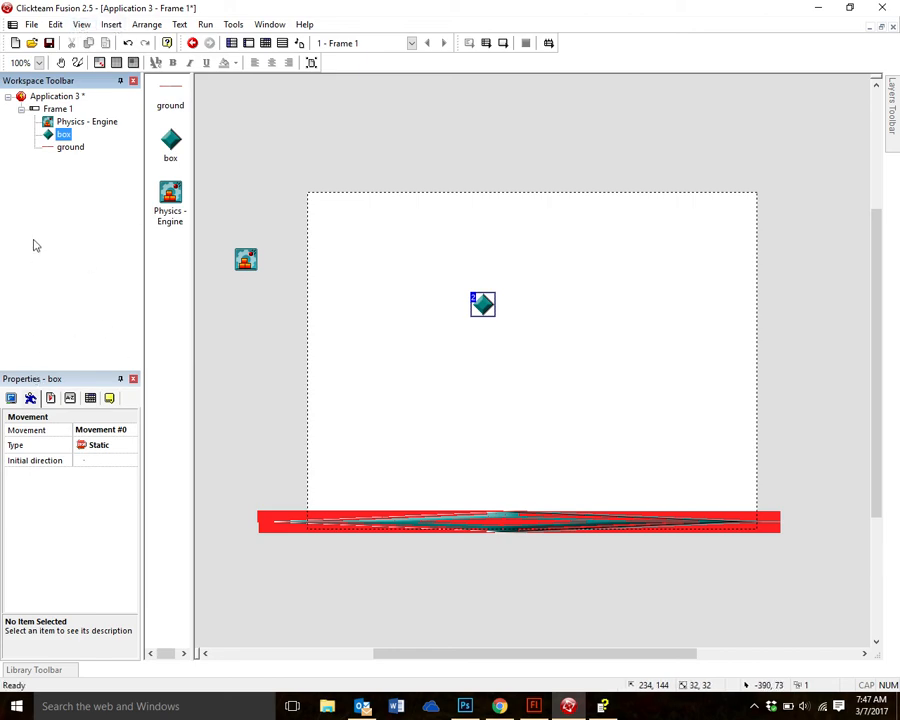
Set the box object's movement type to Physics - Static movement
{"action": "left_click", "coordinate": [31, 399]}
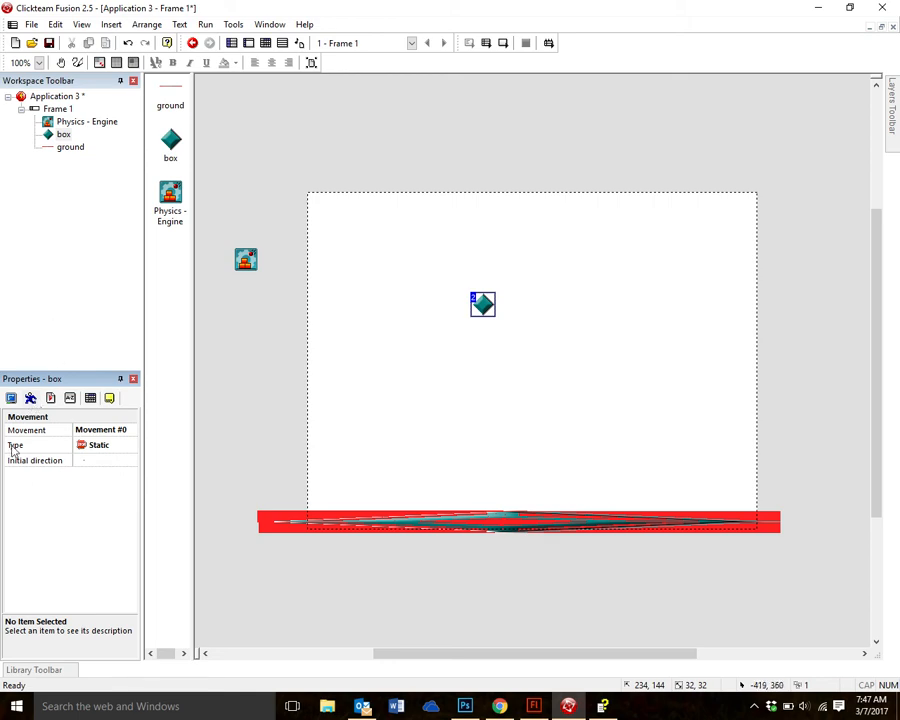
{"action": "left_click", "coordinate": [109, 451]}
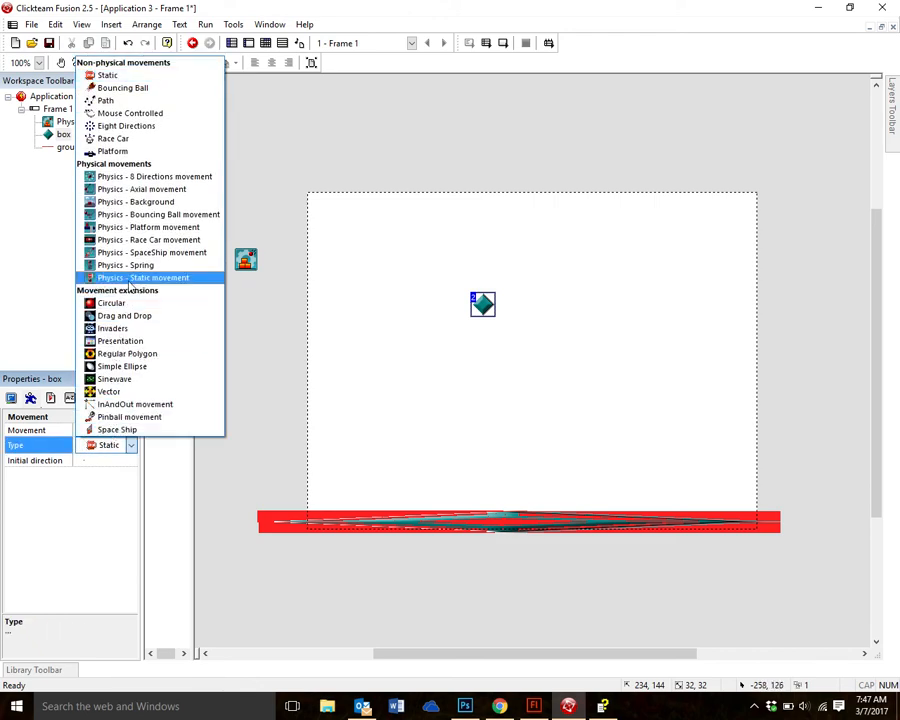
{"action": "left_click", "coordinate": [183, 278]}
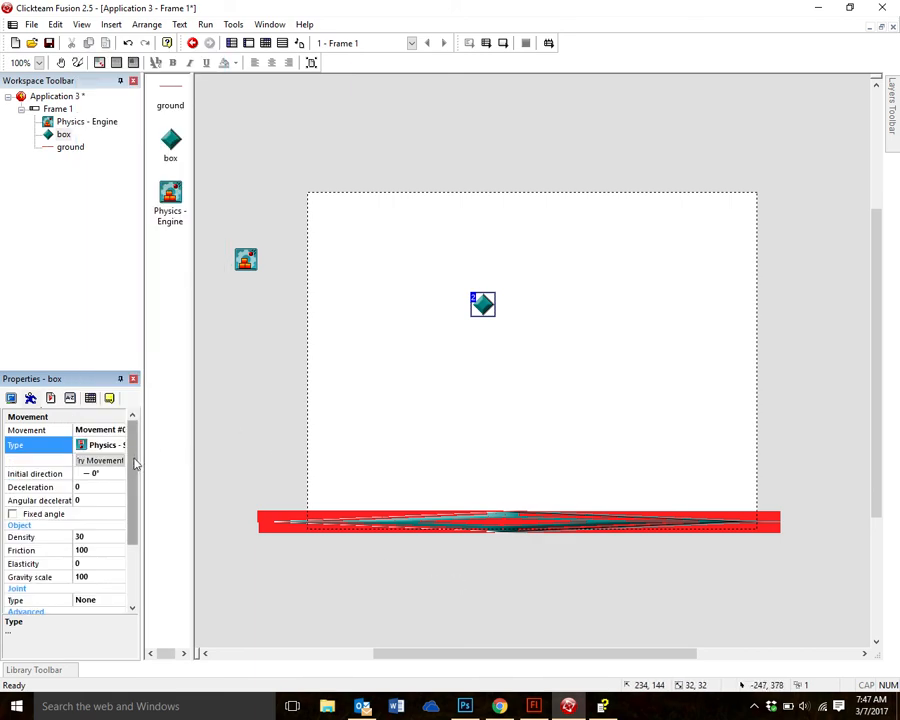
Set the box object's initial direction to all available directions
{"action": "left_click_drag", "start_coordinate": [135, 463], "coordinate": [136, 524]}
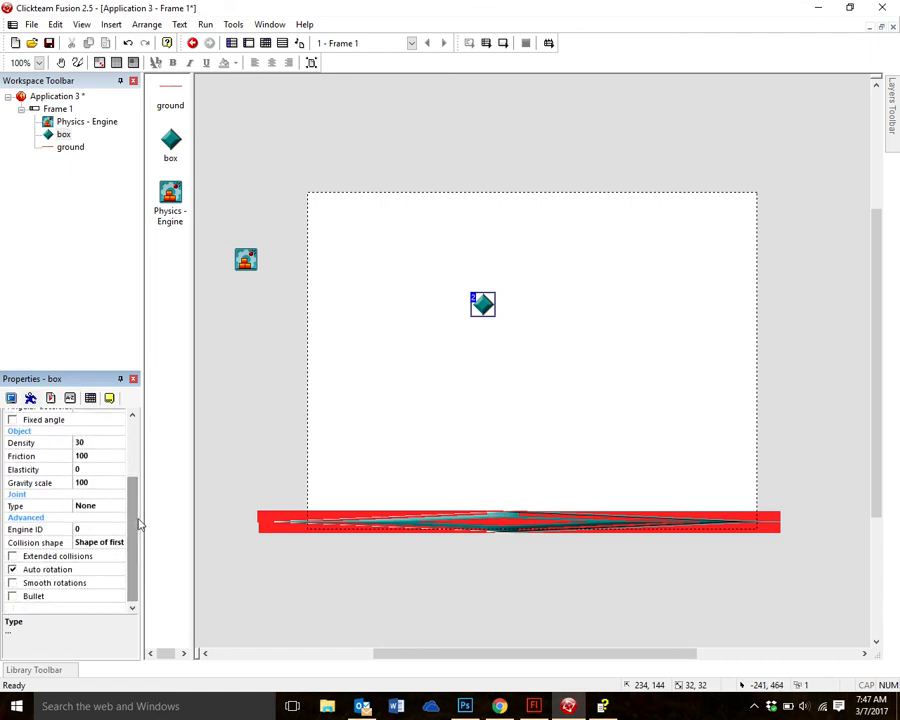
{"action": "left_click_drag", "start_coordinate": [135, 530], "coordinate": [136, 475]}
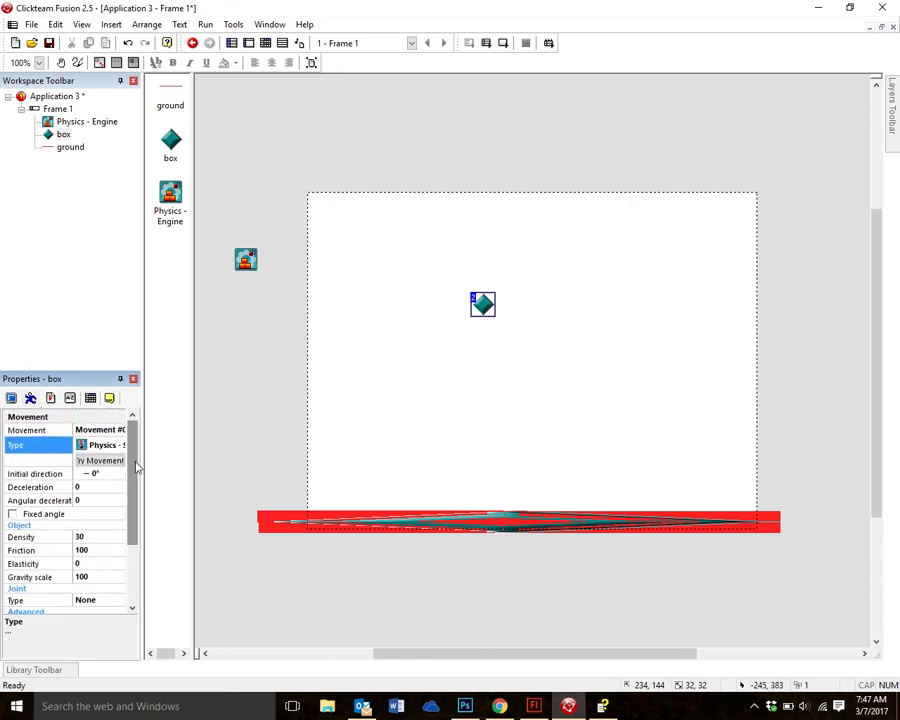
{"action": "left_click", "coordinate": [98, 475]}
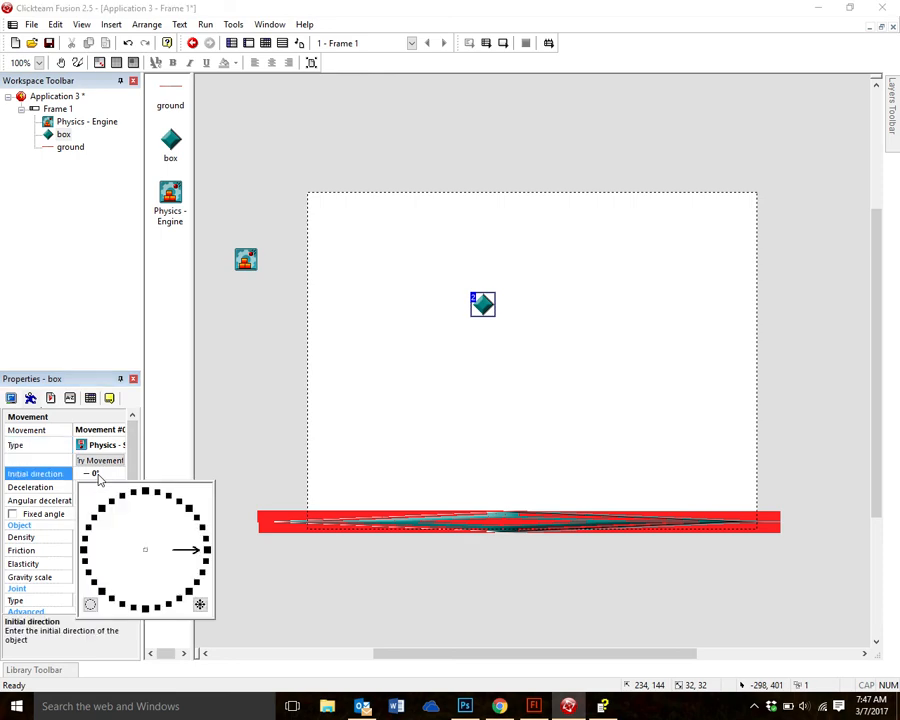
{"action": "left_click", "coordinate": [200, 604]}
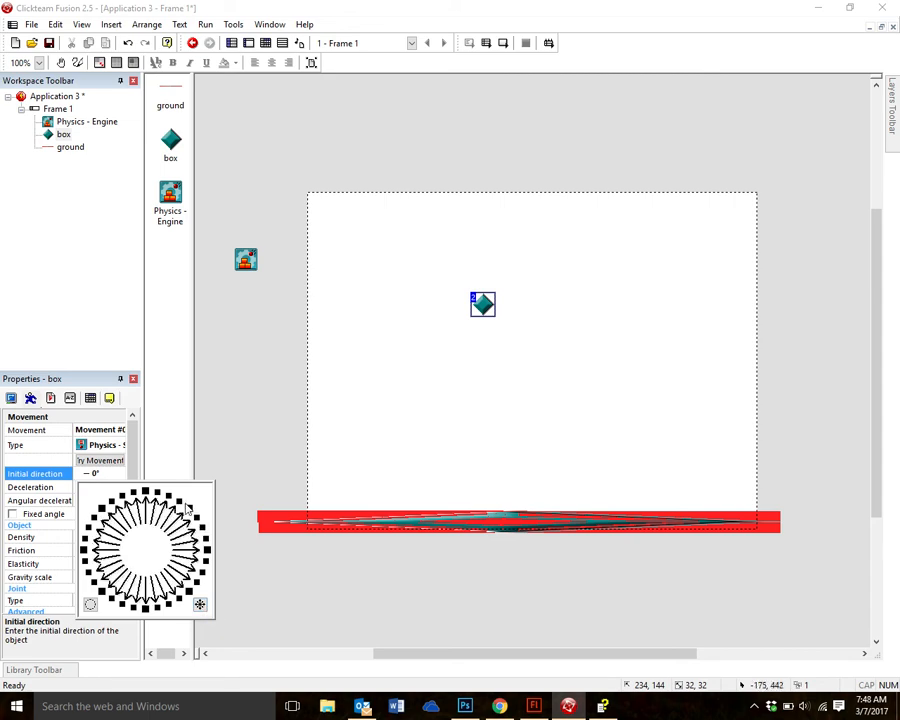
{"action": "left_click", "coordinate": [136, 469]}
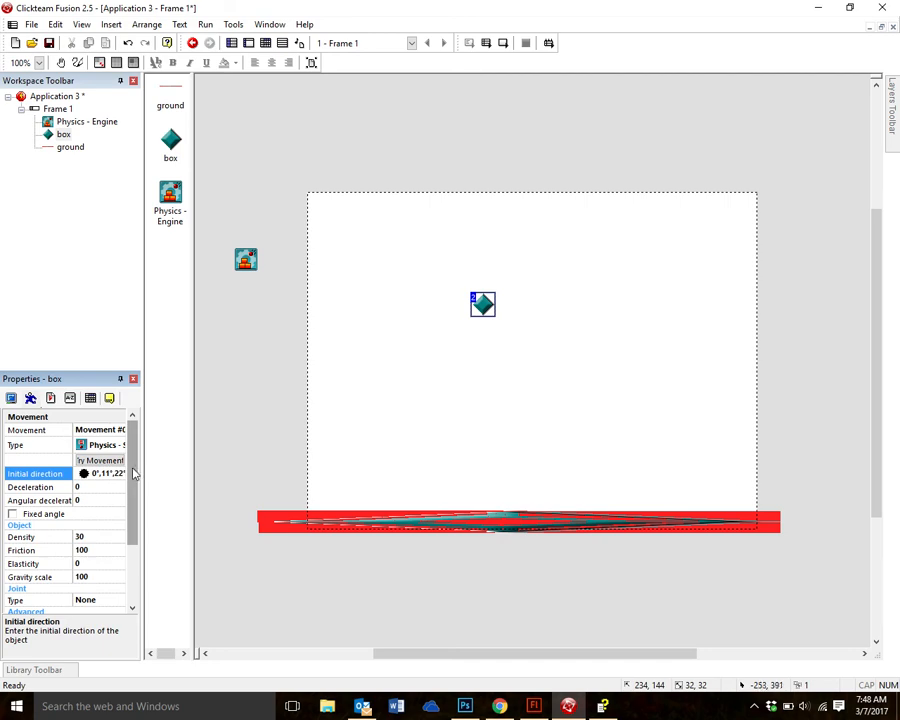
Set the box object's physics collision shape to Box
{"action": "left_click_drag", "start_coordinate": [132, 480], "coordinate": [130, 546]}
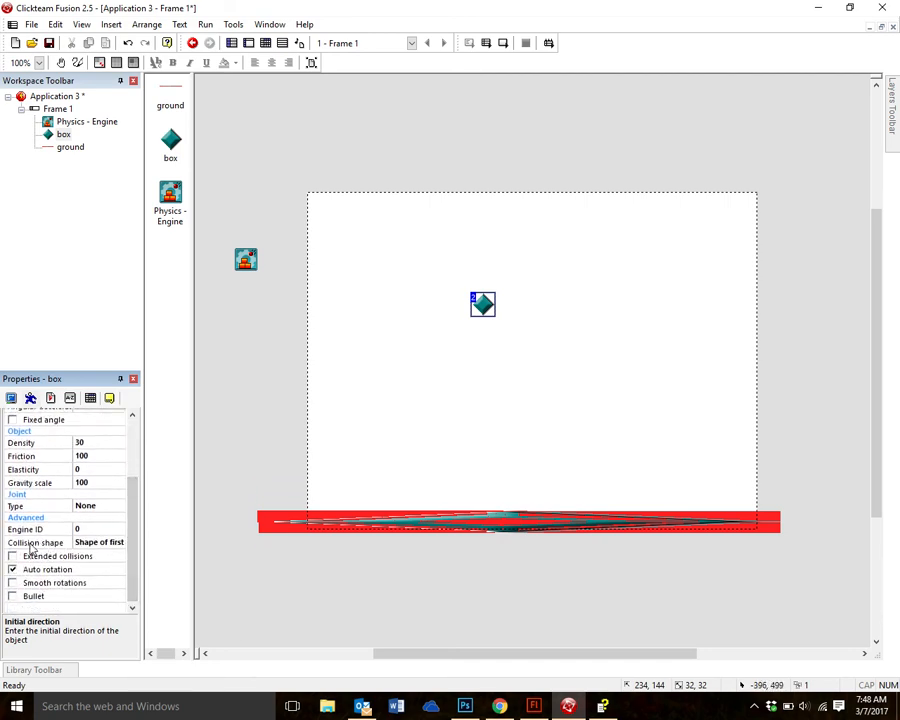
{"action": "left_click", "coordinate": [110, 542]}
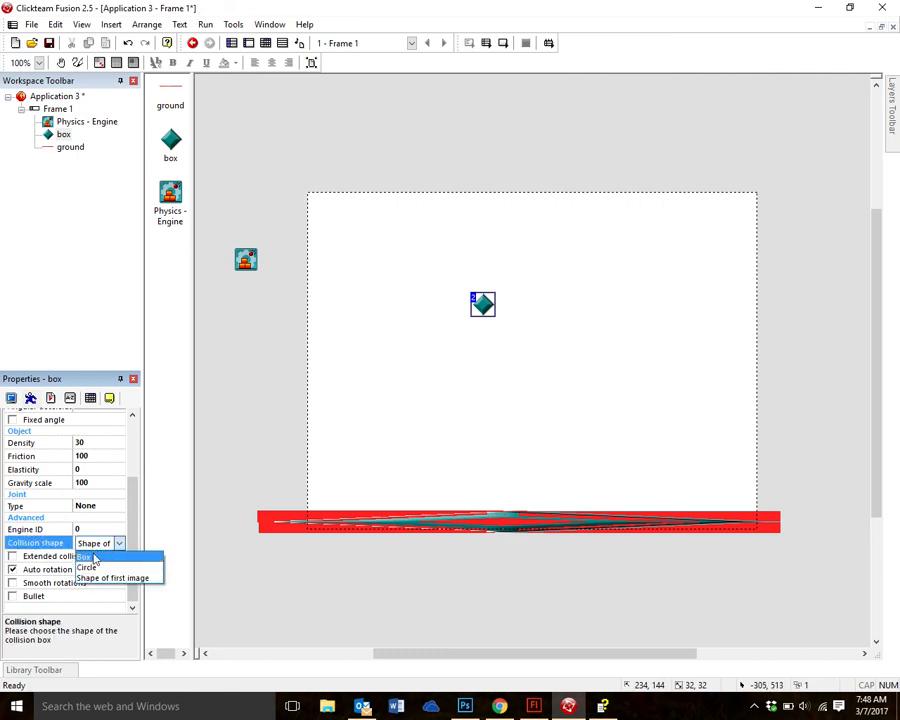
{"action": "left_click", "coordinate": [95, 551]}
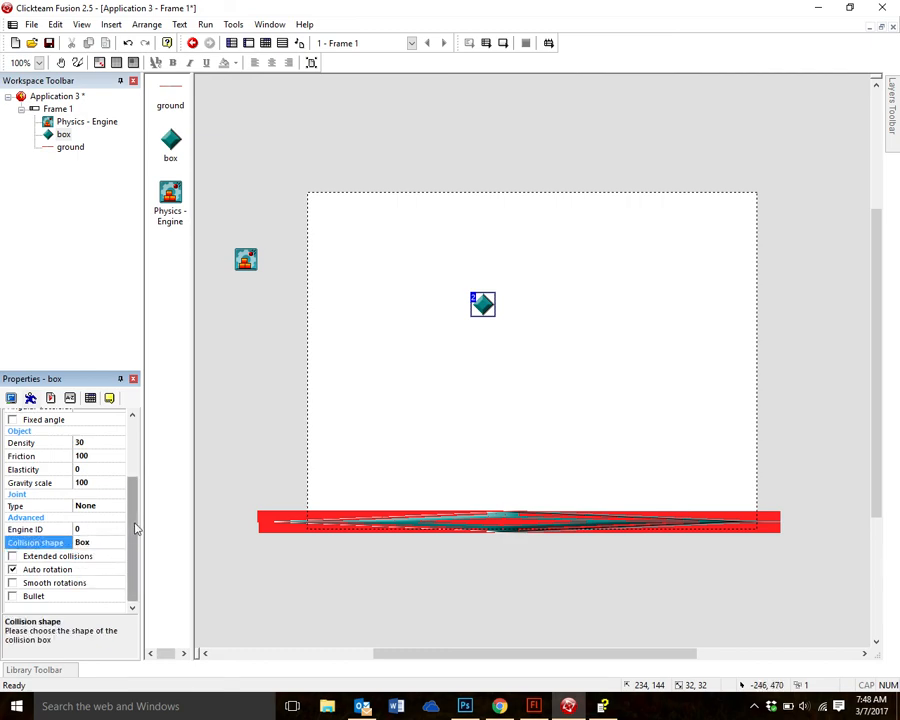
{"action": "left_click", "coordinate": [13, 584]}
{"action": "left_click_drag", "start_coordinate": [134, 560], "coordinate": [130, 480]}
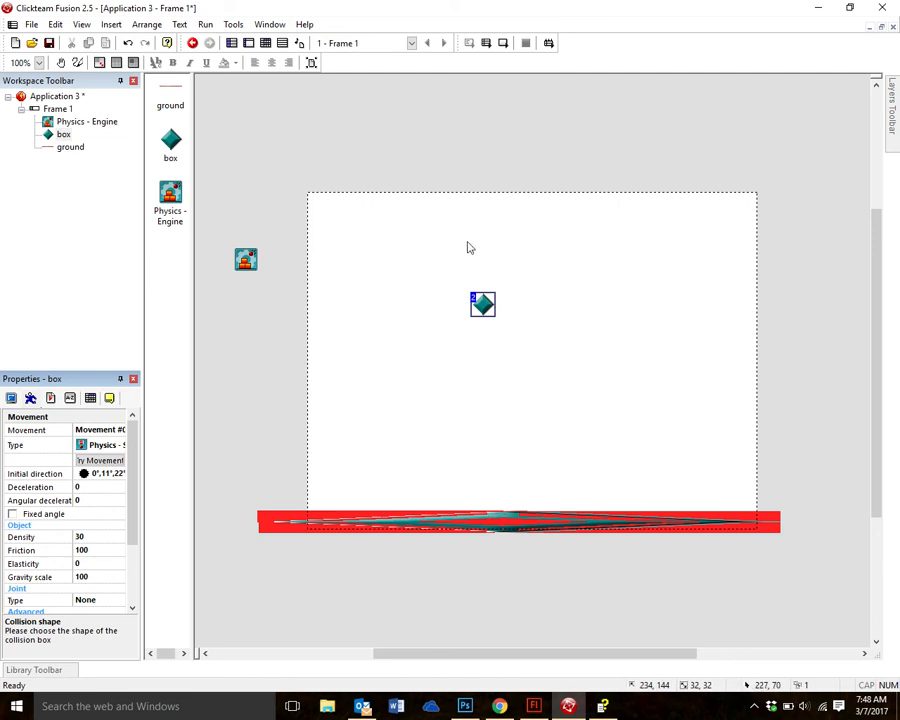
Run the current frame to test how the box falls onto the ground, and close the test window
{"action": "left_click", "coordinate": [503, 45]}
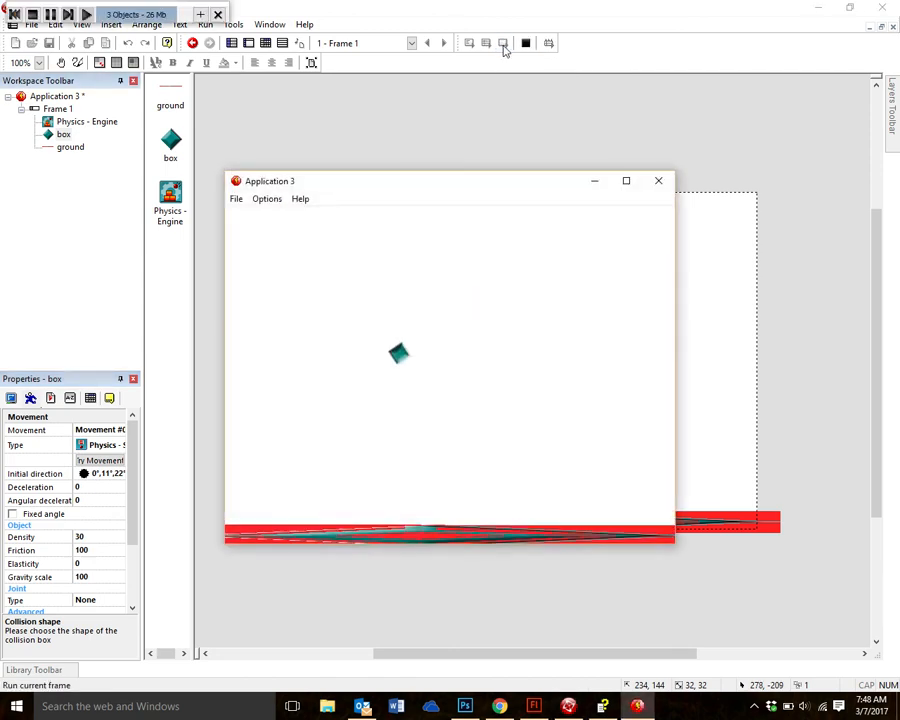
{"action": "left_click", "coordinate": [659, 182]}
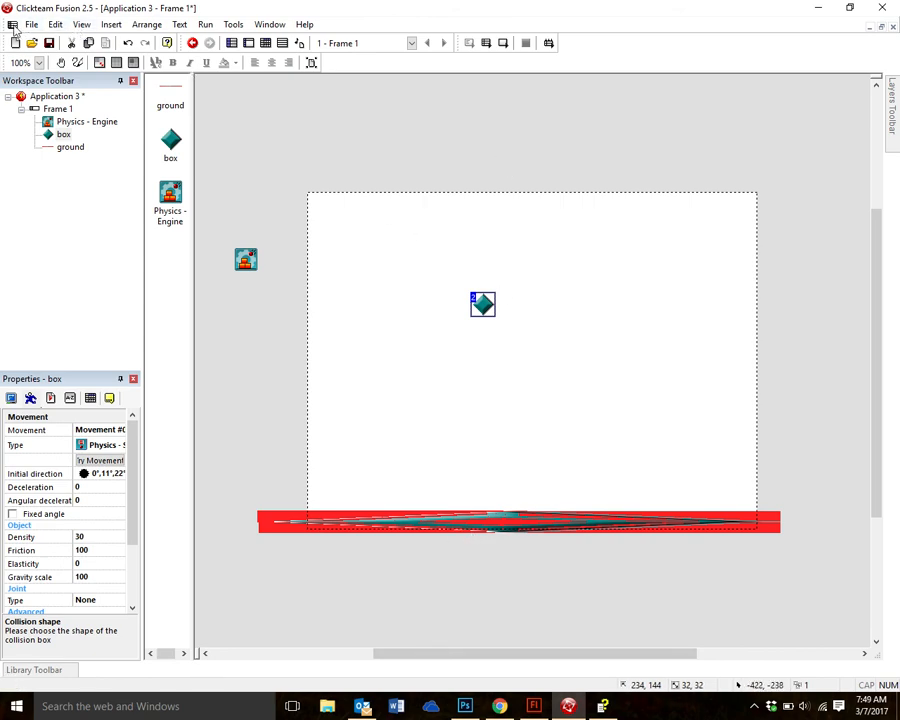
Save the application in the Documents folder under the file name "physics test"
{"action": "left_click", "coordinate": [49, 44]}
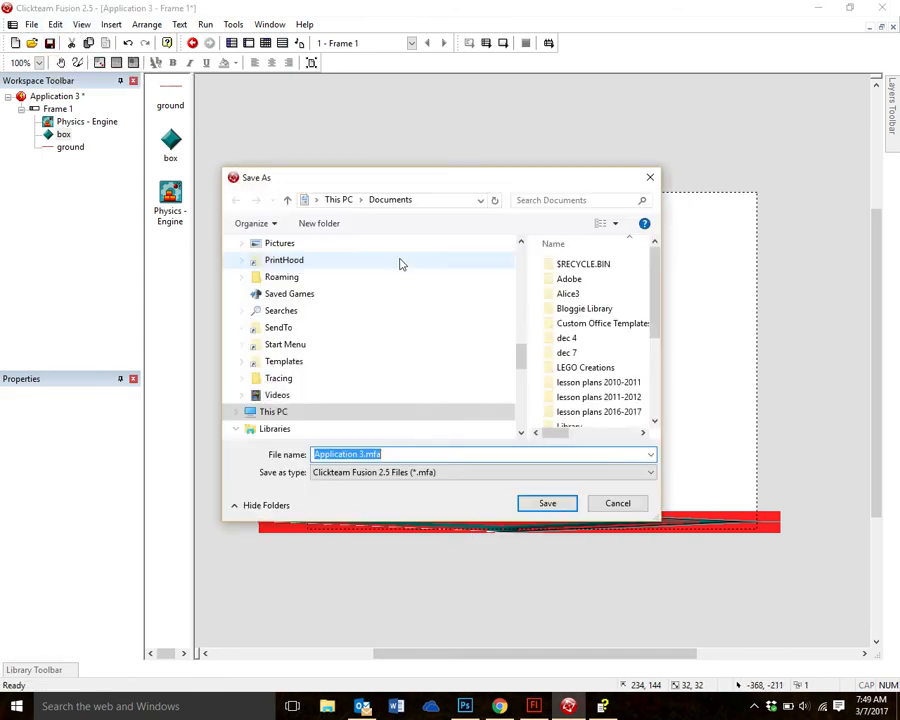
{"action": "type", "text": "ph"}
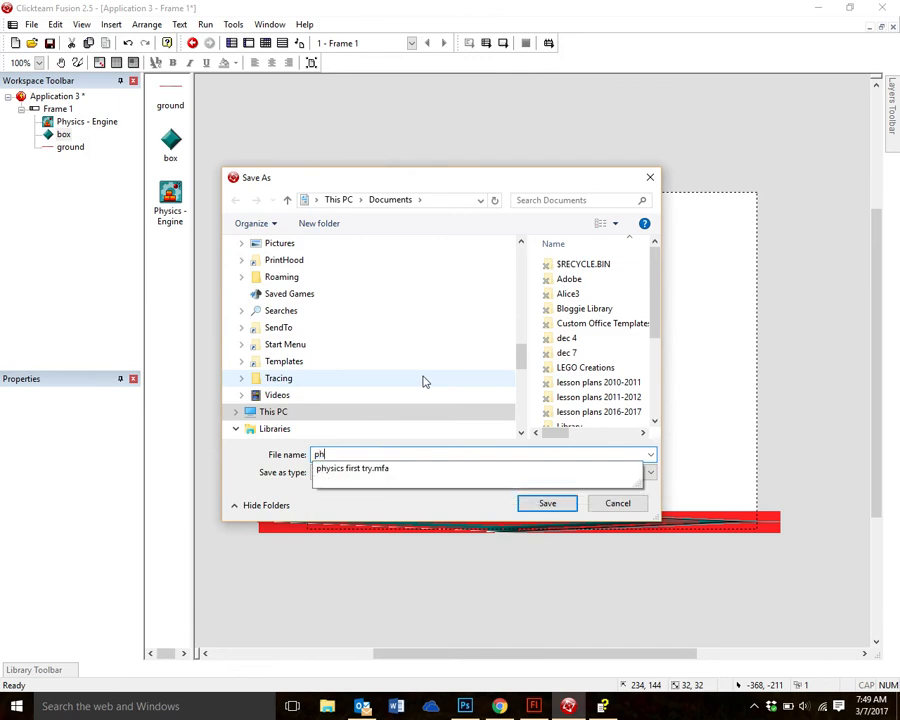
{"action": "type", "text": "ysics test"}
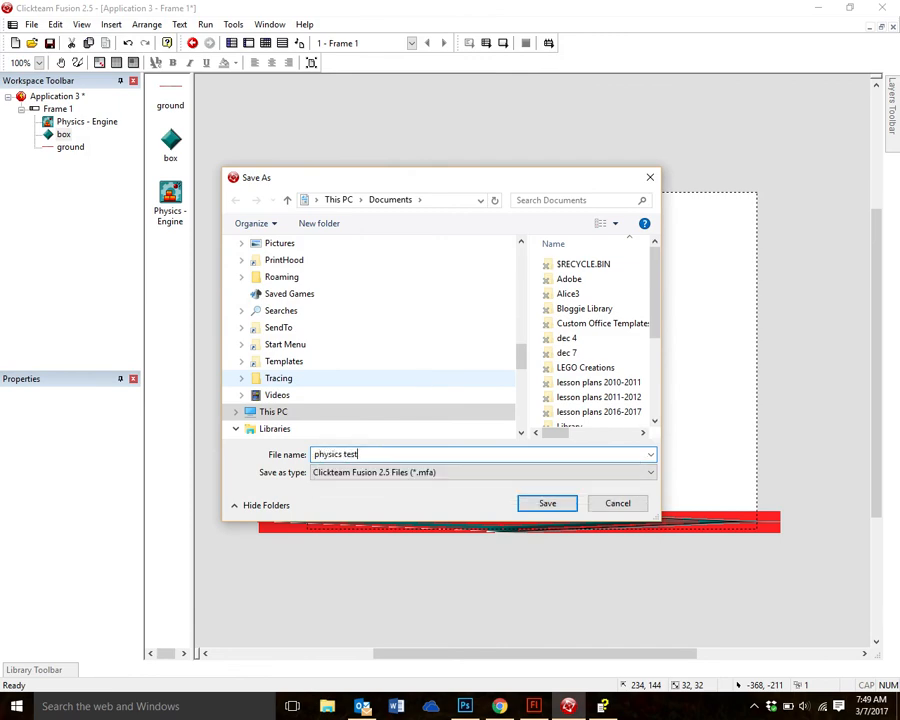
{"action": "left_click", "coordinate": [556, 505]}
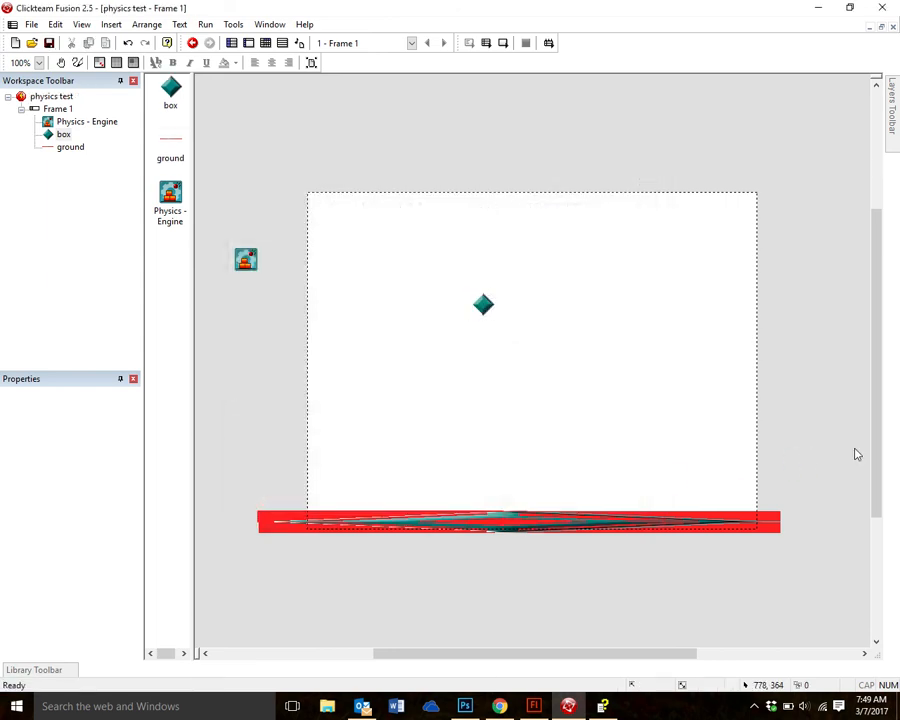